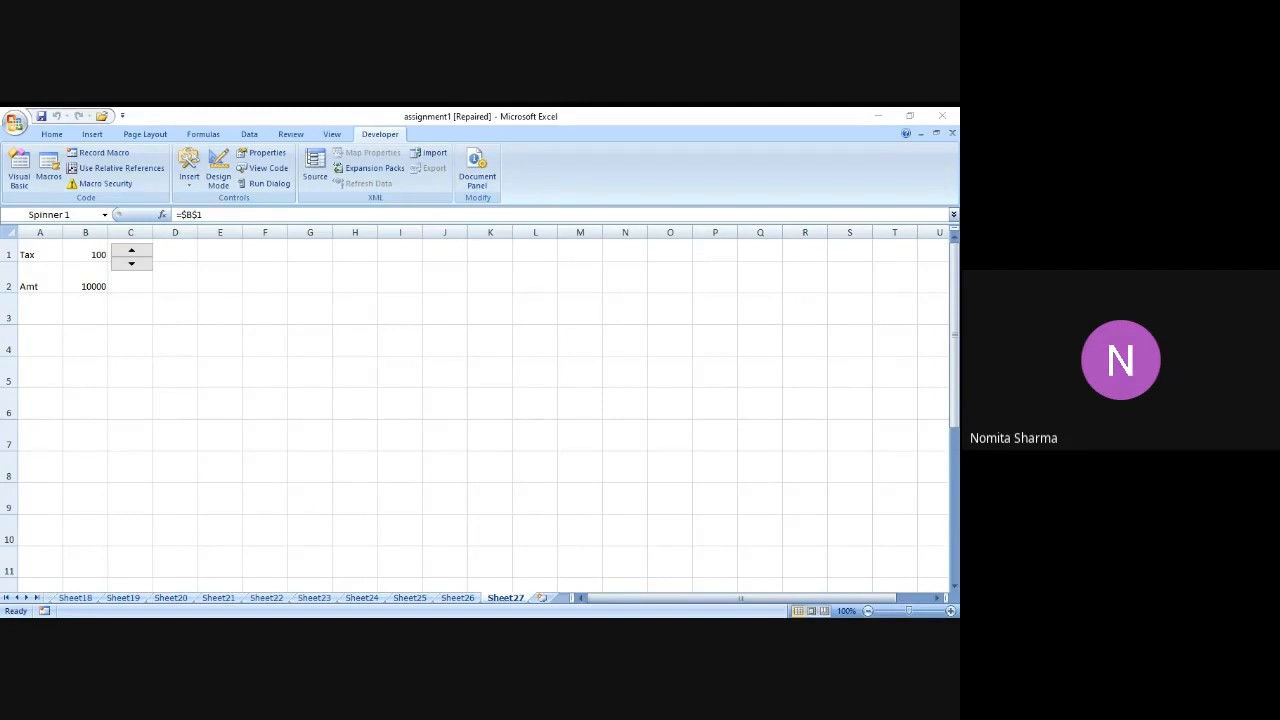
Step: Insert a form-control button covering cell E1
click(190, 180)
click(251, 274)
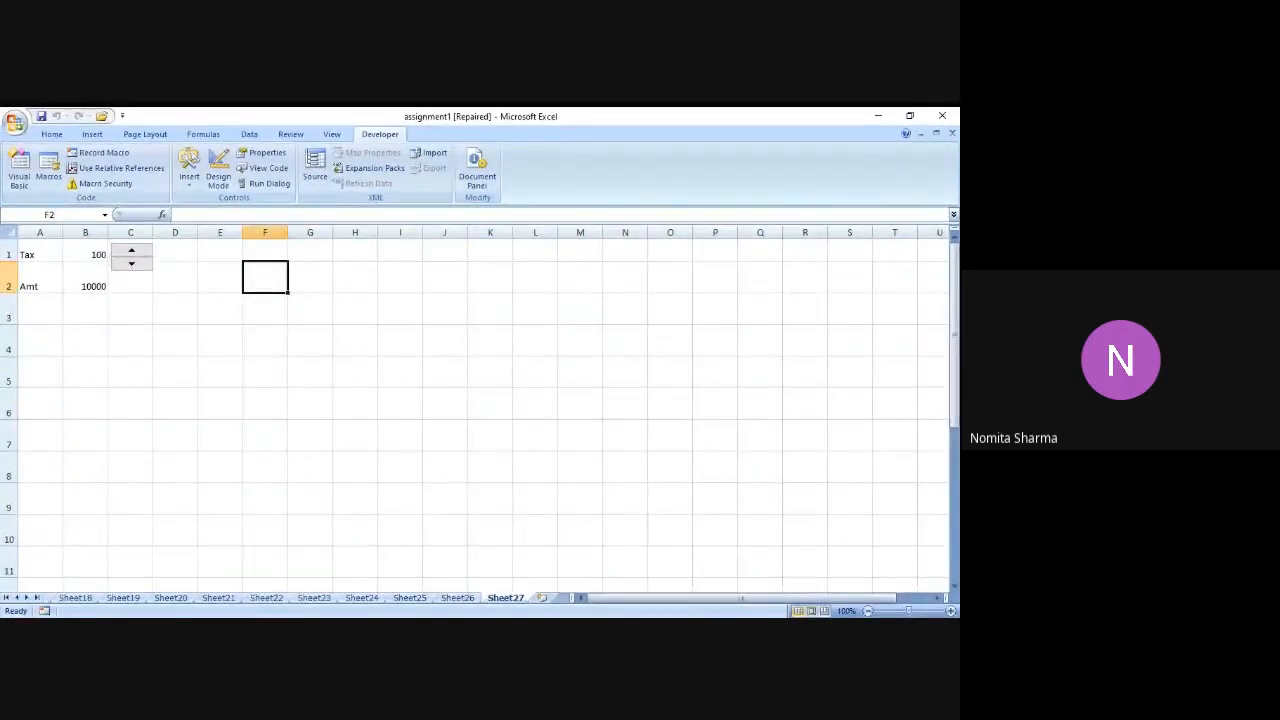
click(221, 248)
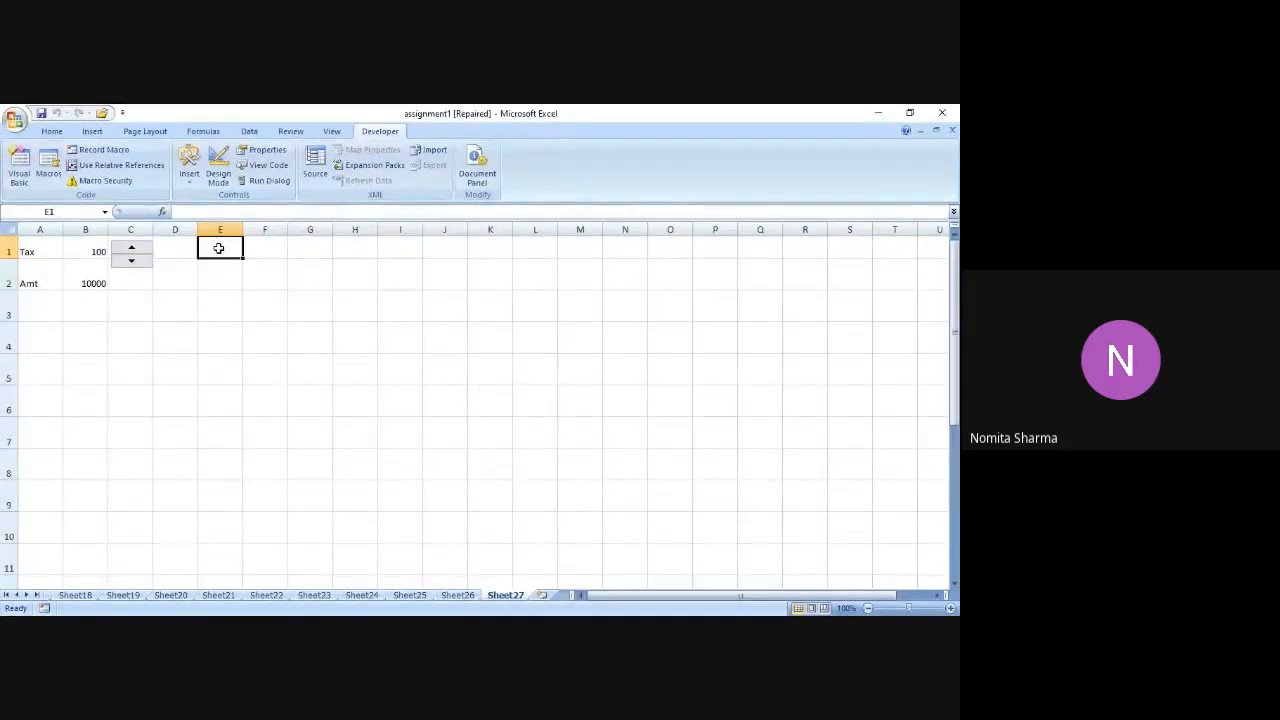
click(189, 178)
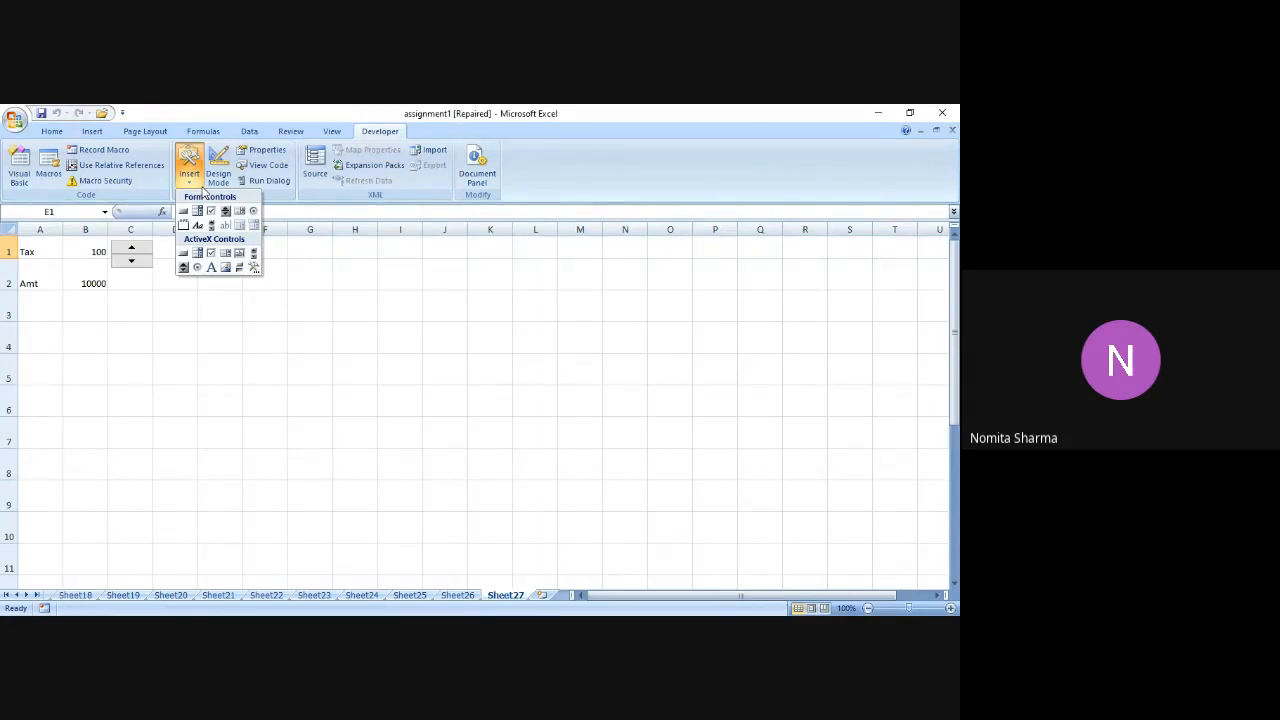
click(183, 212)
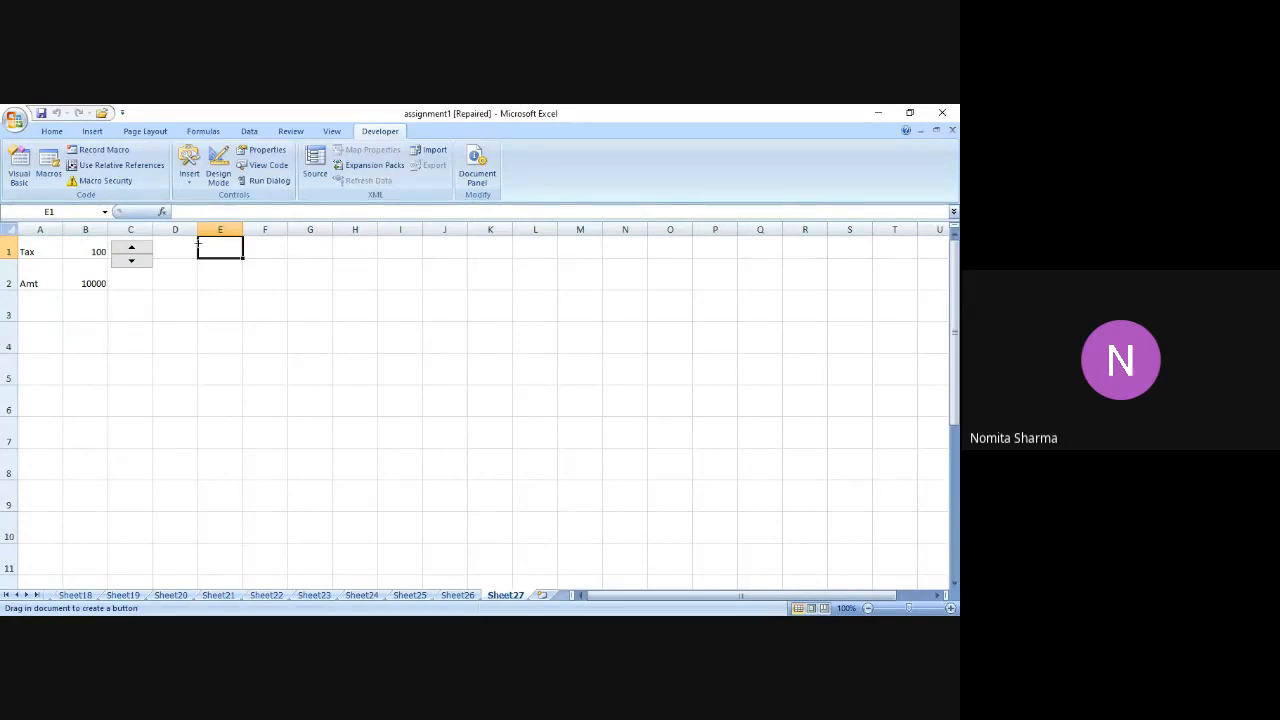
drag(198, 237, 245, 260)
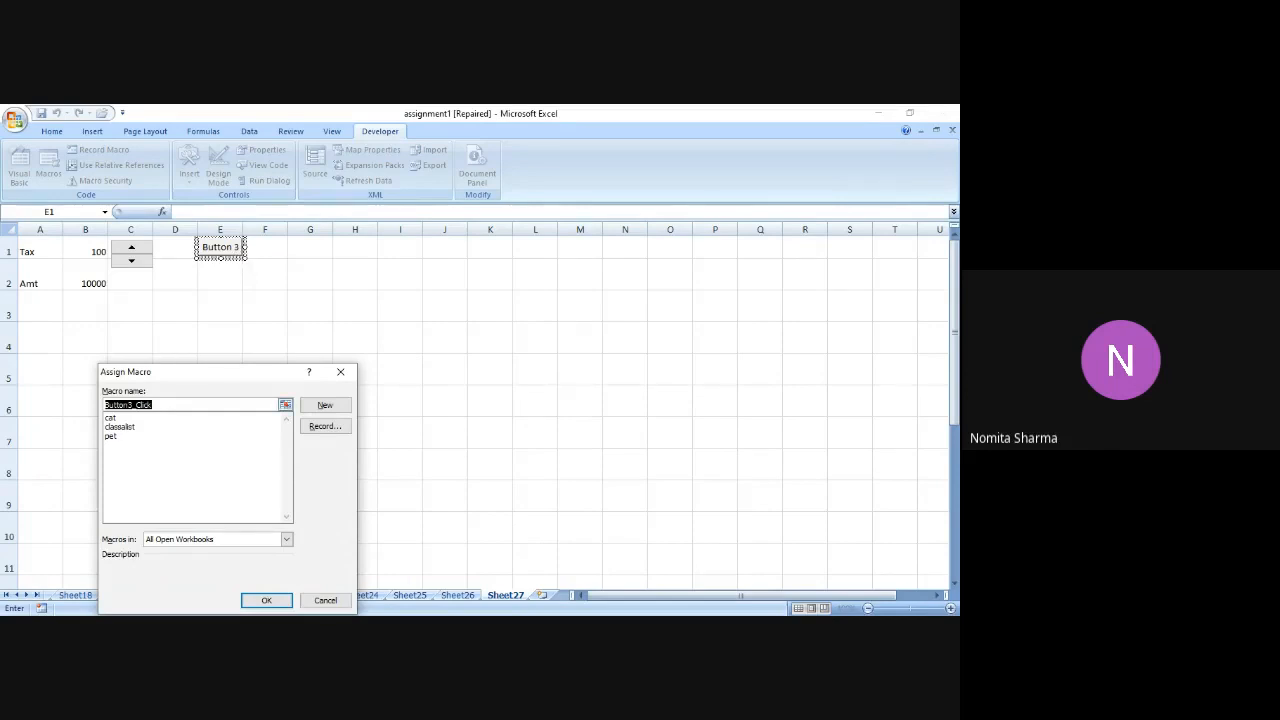
Step: Assign the existing cat macro to the new button over cell E1
key(BackSpace)
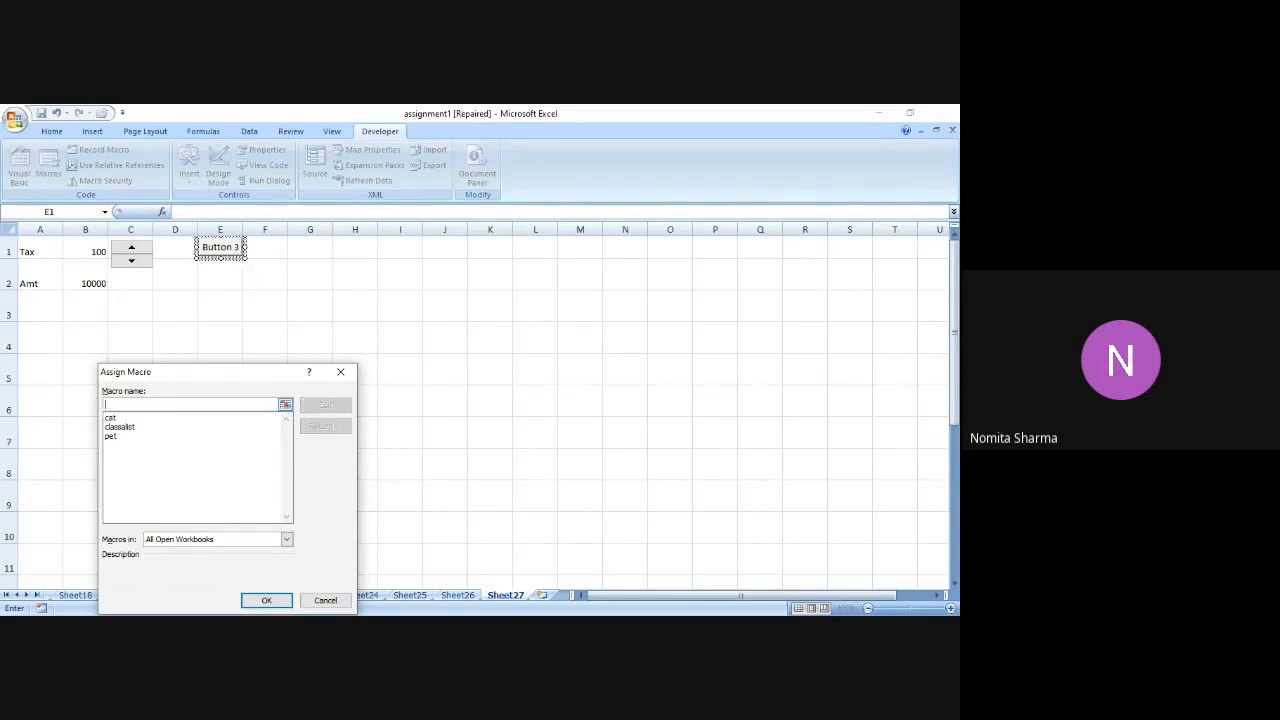
text(Ru)
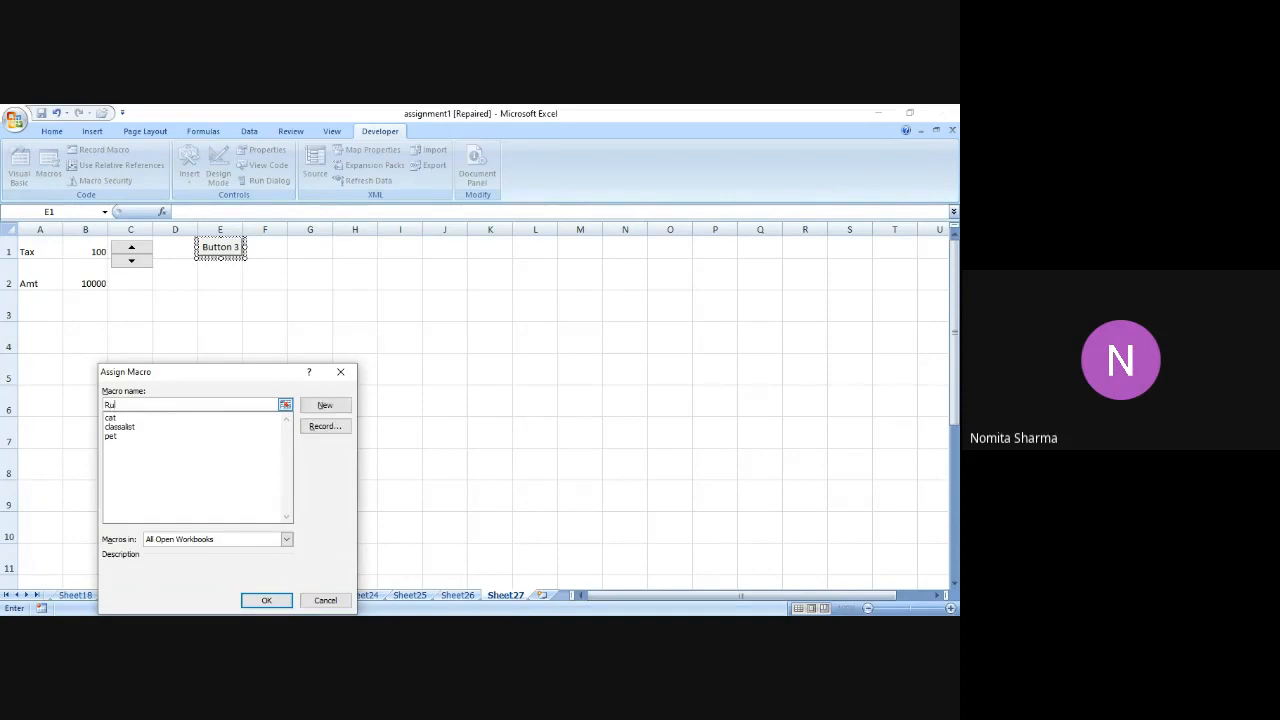
text(nnMacro)
click(111, 418)
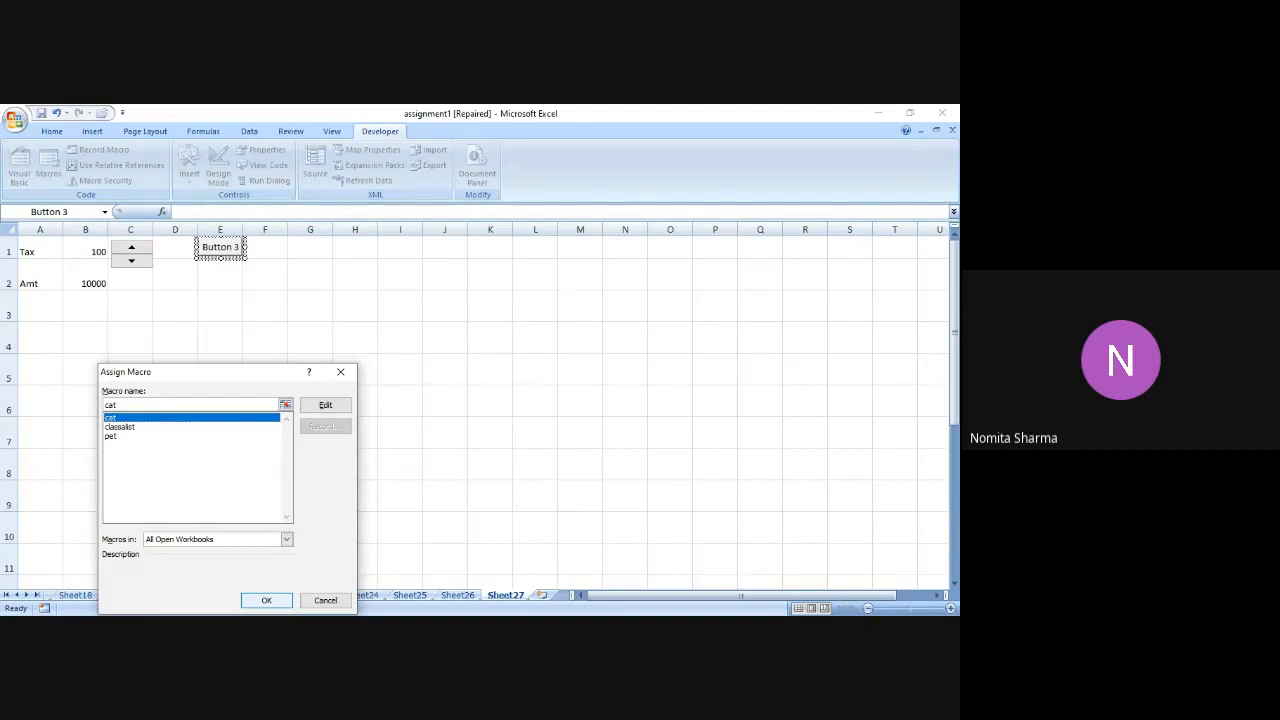
click(266, 600)
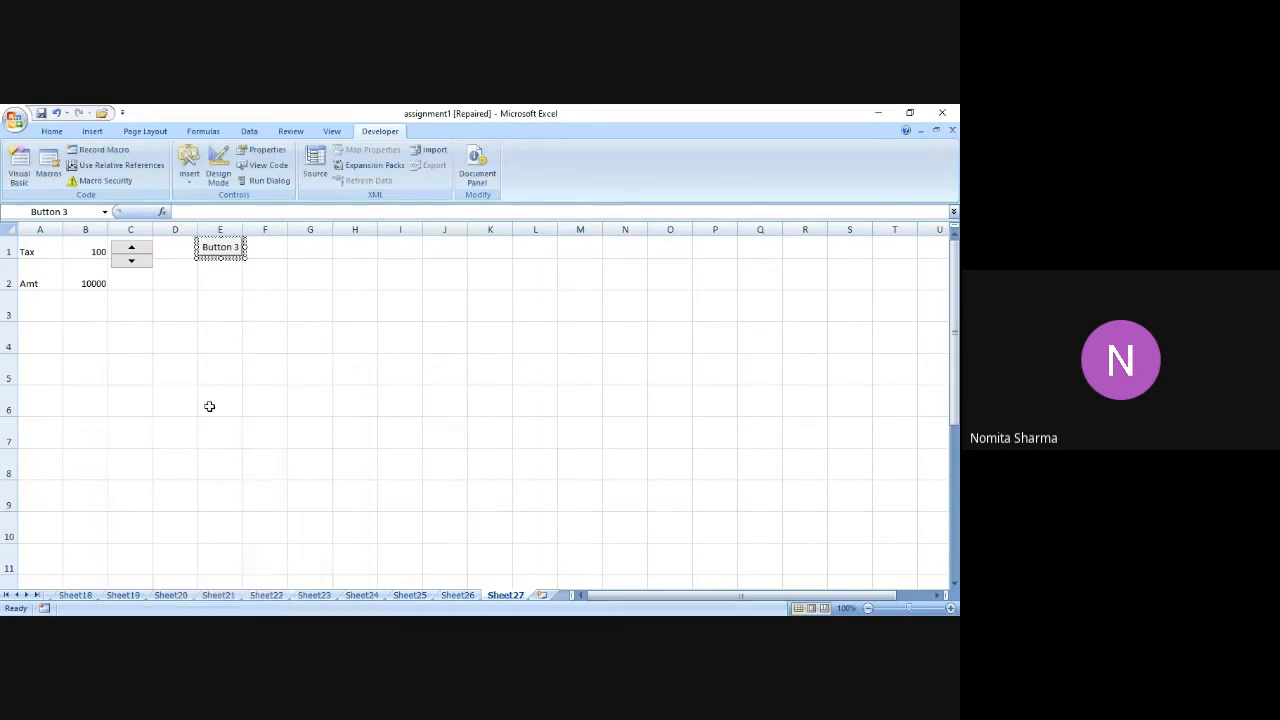
Step: Deselect the button over cell E1 and run its assigned macro with it
click(219, 288)
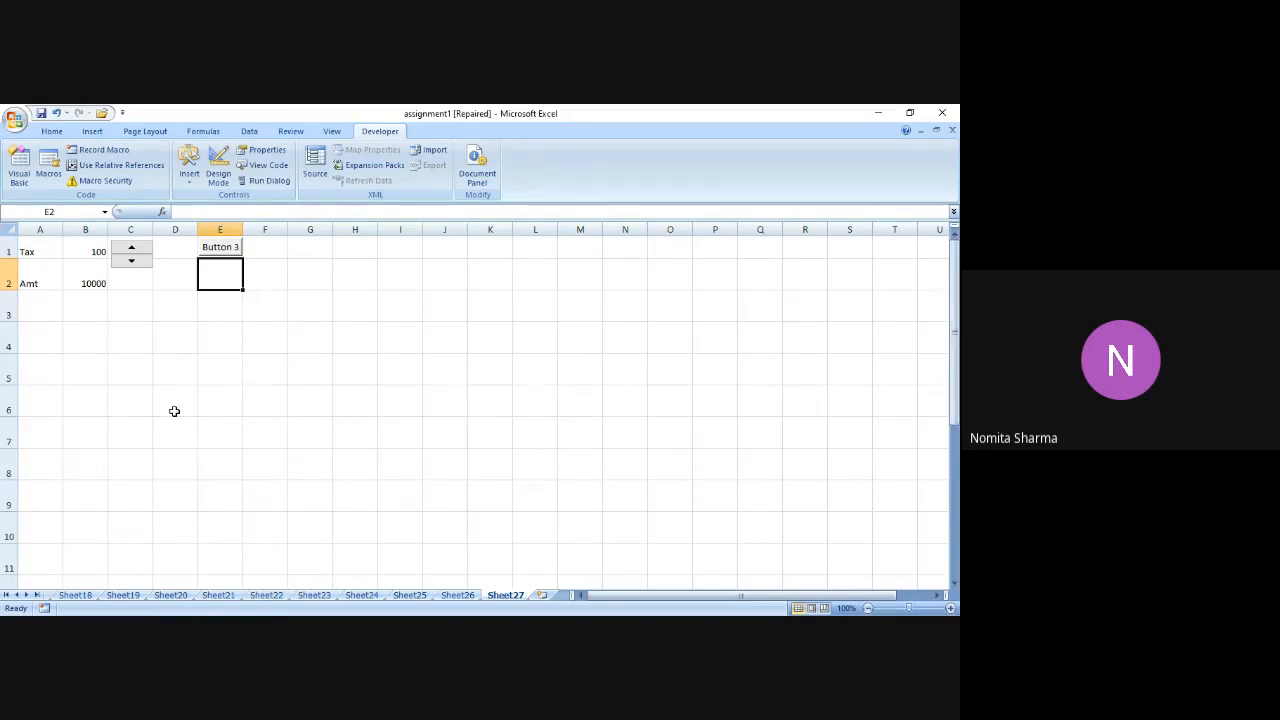
click(218, 248)
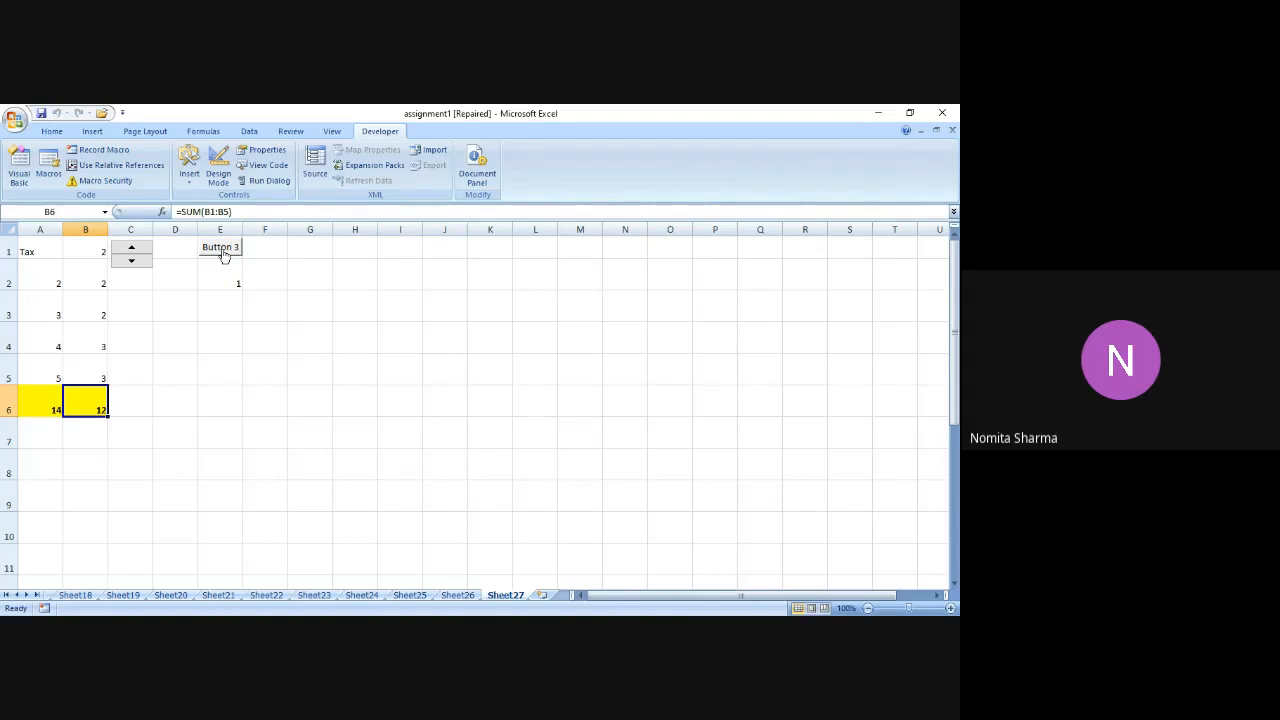
click(362, 270)
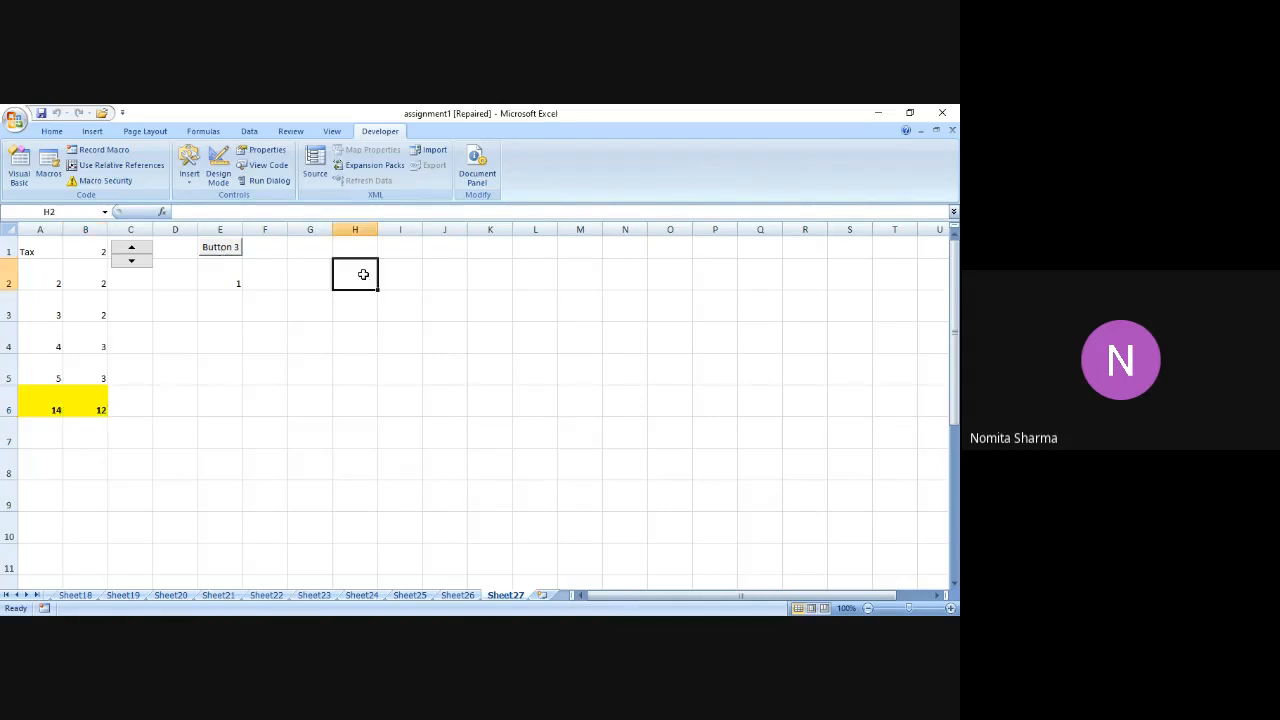
Step: Insert a second form-control button at cell H1 without assigning a macro, and enlarge it to span about H1 to K2
click(363, 248)
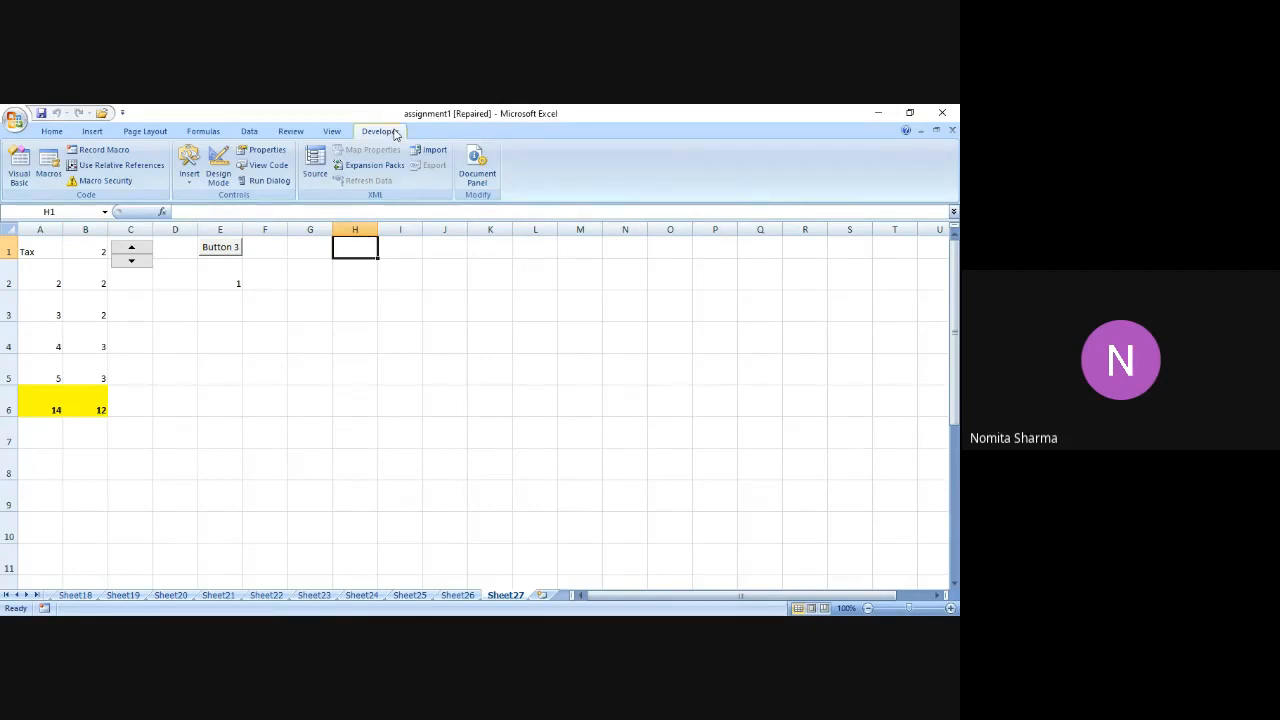
click(190, 176)
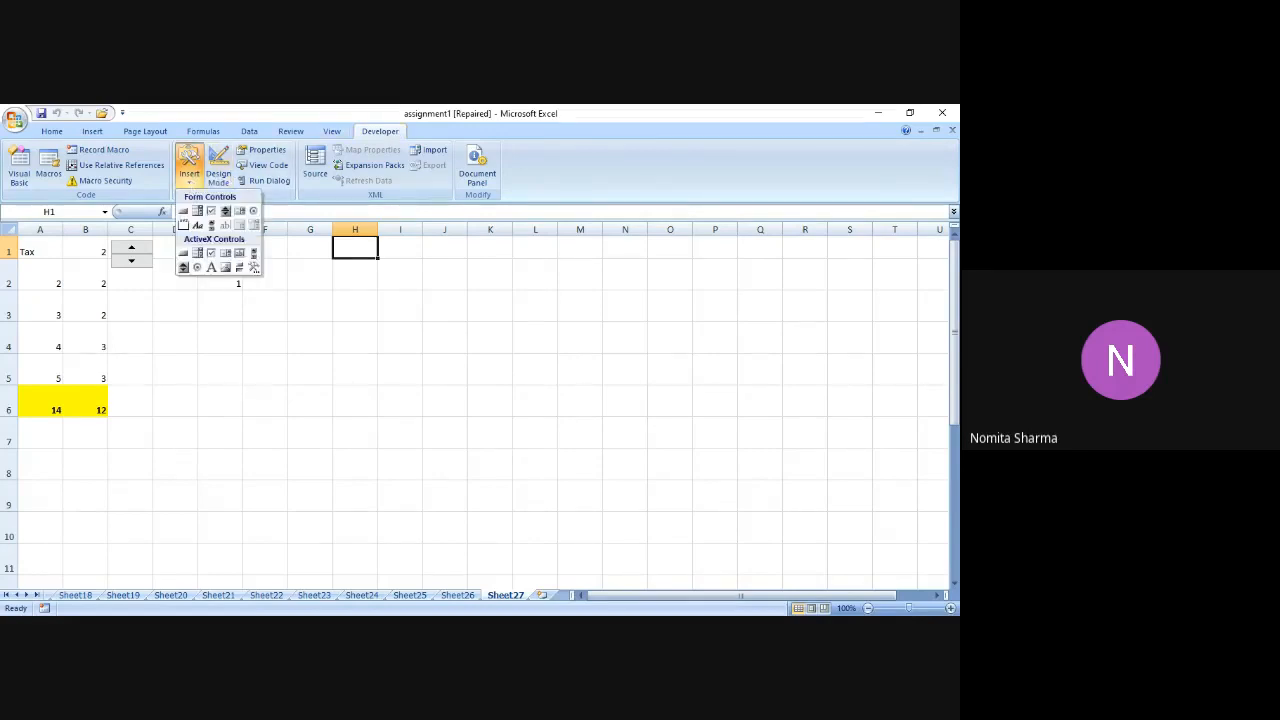
click(183, 211)
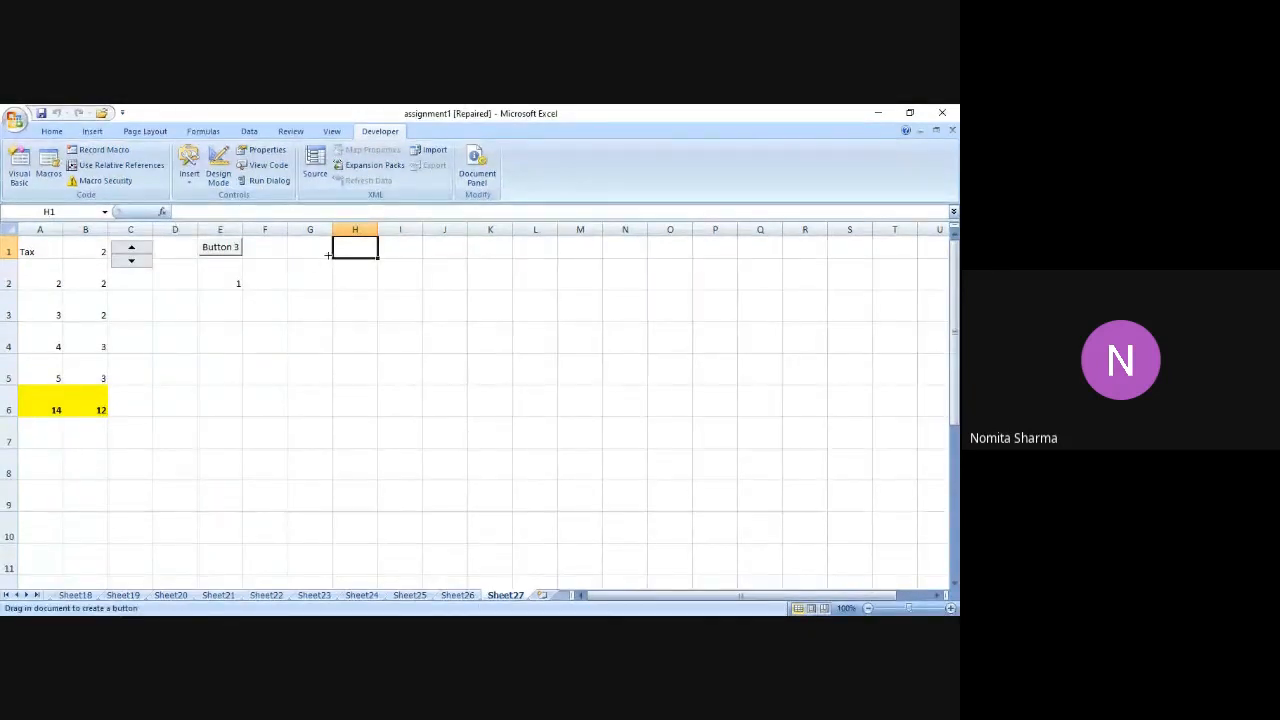
drag(334, 238, 378, 258)
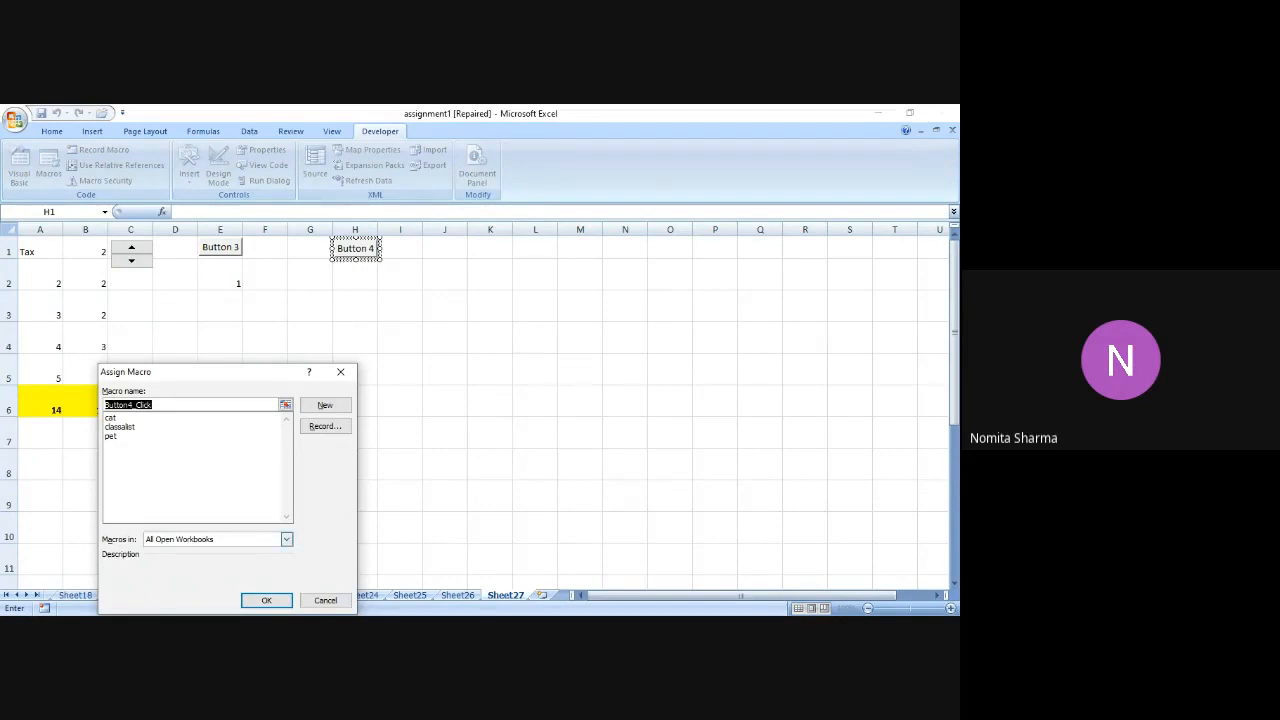
click(326, 600)
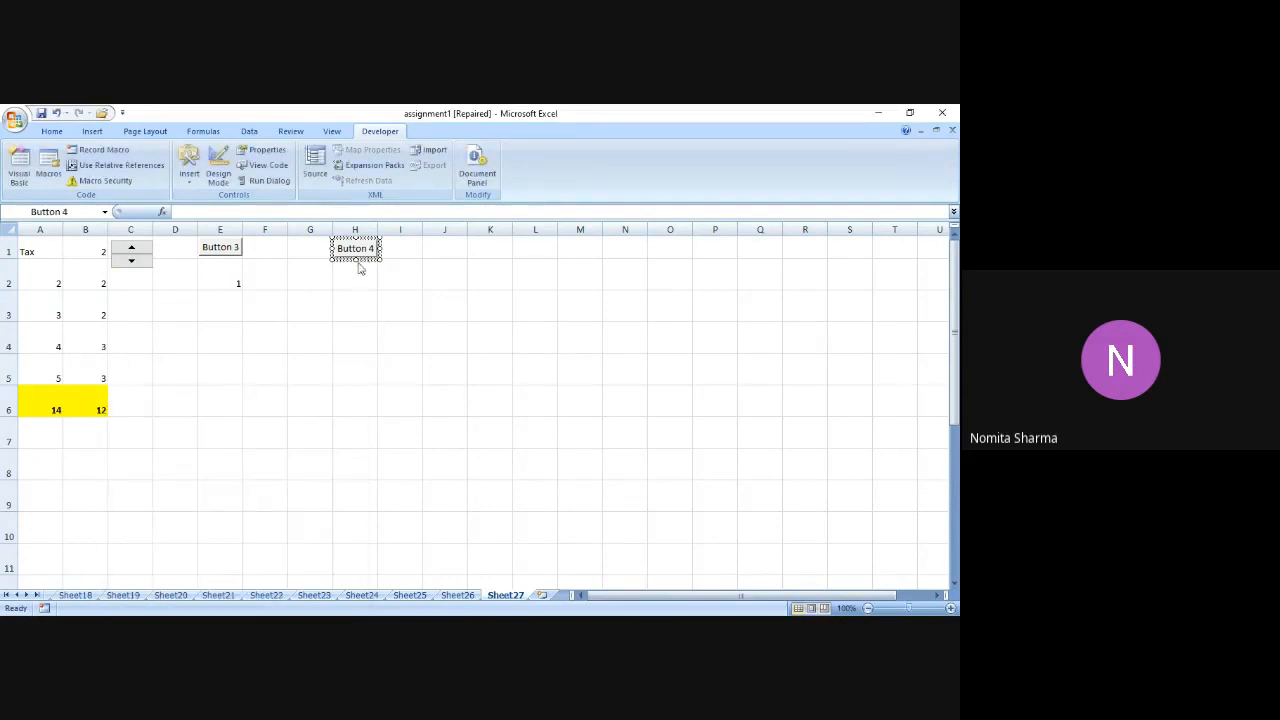
drag(356, 261, 506, 262)
Step: Replace the large button's caption with "This command is for running a macro"
click(461, 260)
key(BackSpace)
key(BackSpace)
key(BackSpace)
key(BackSpace)
key(BackSpace)
key(BackSpace)
key(BackSpace)
key(BackSpace)
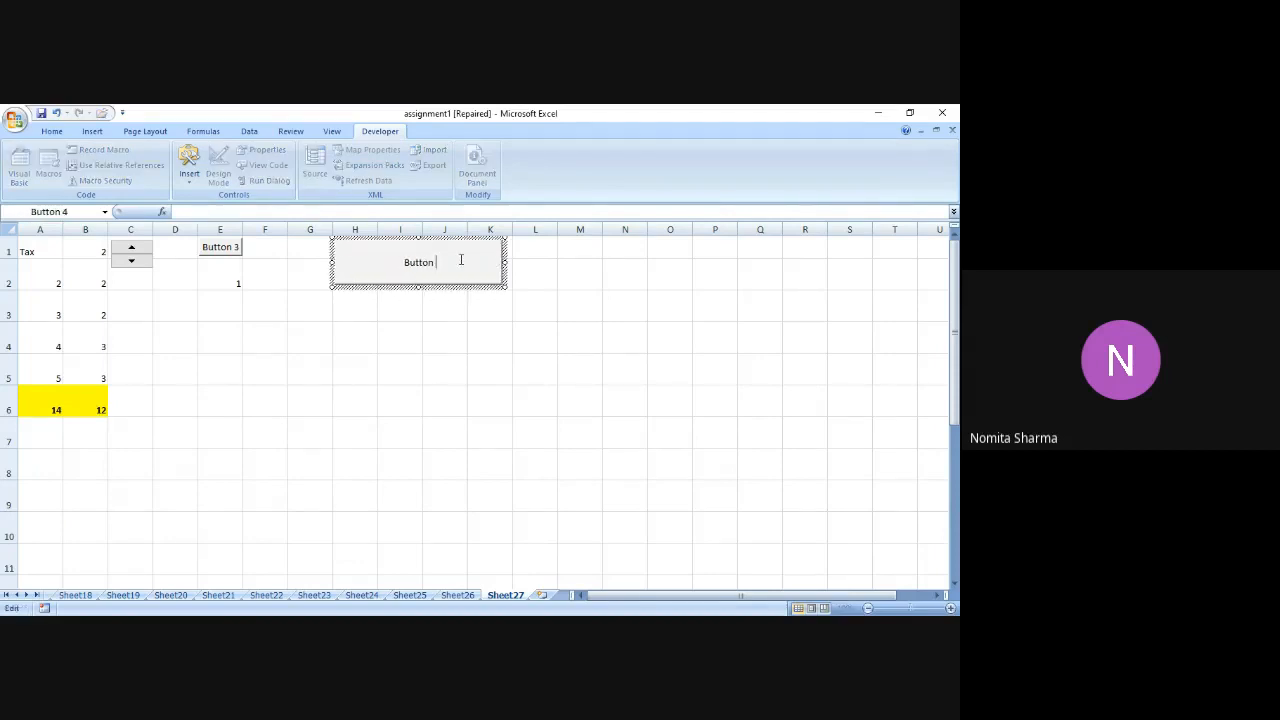
text(This command is for running a macro)
click(481, 314)
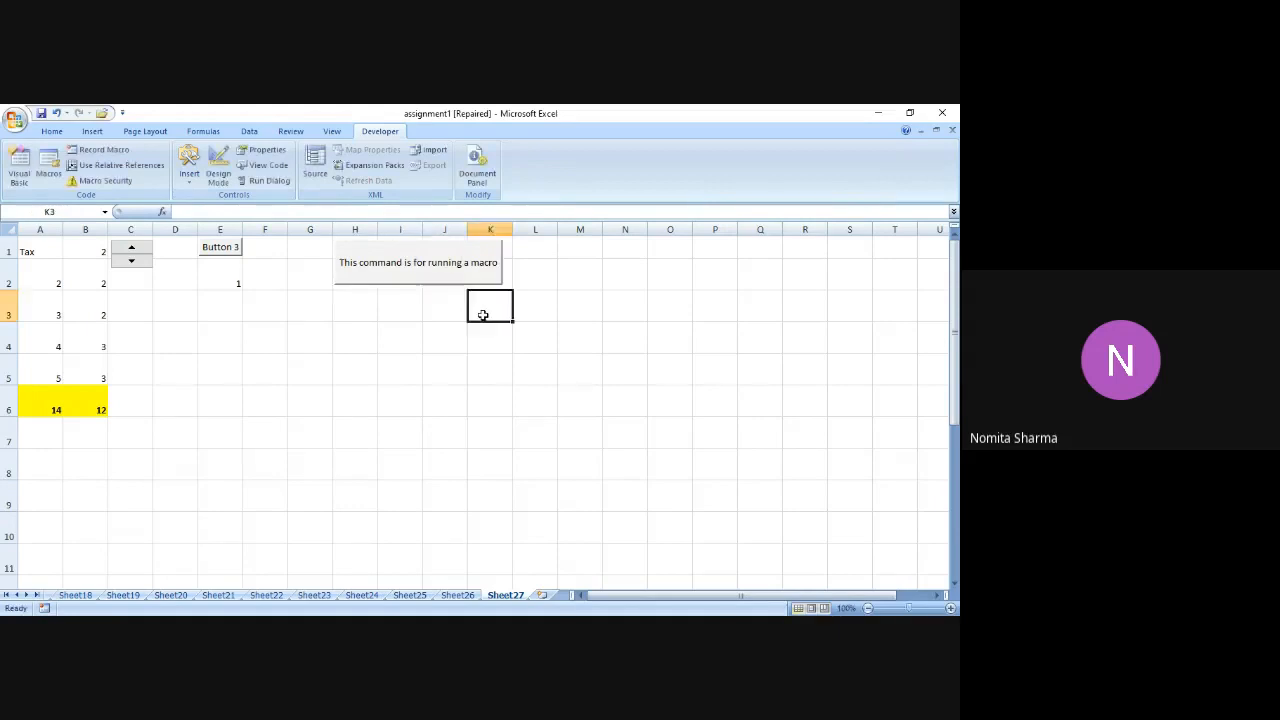
Step: Inspect the font formatting options available for the large button's caption
ctrl+click(460, 272)
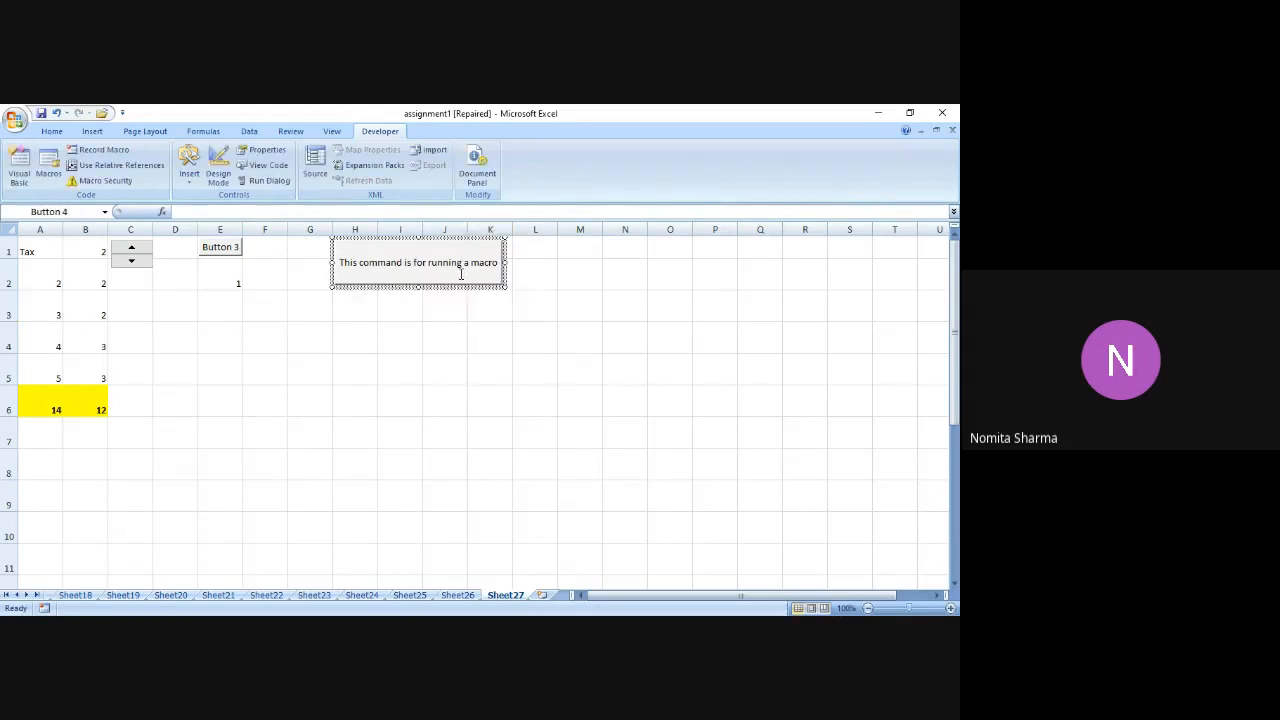
right_click(461, 272)
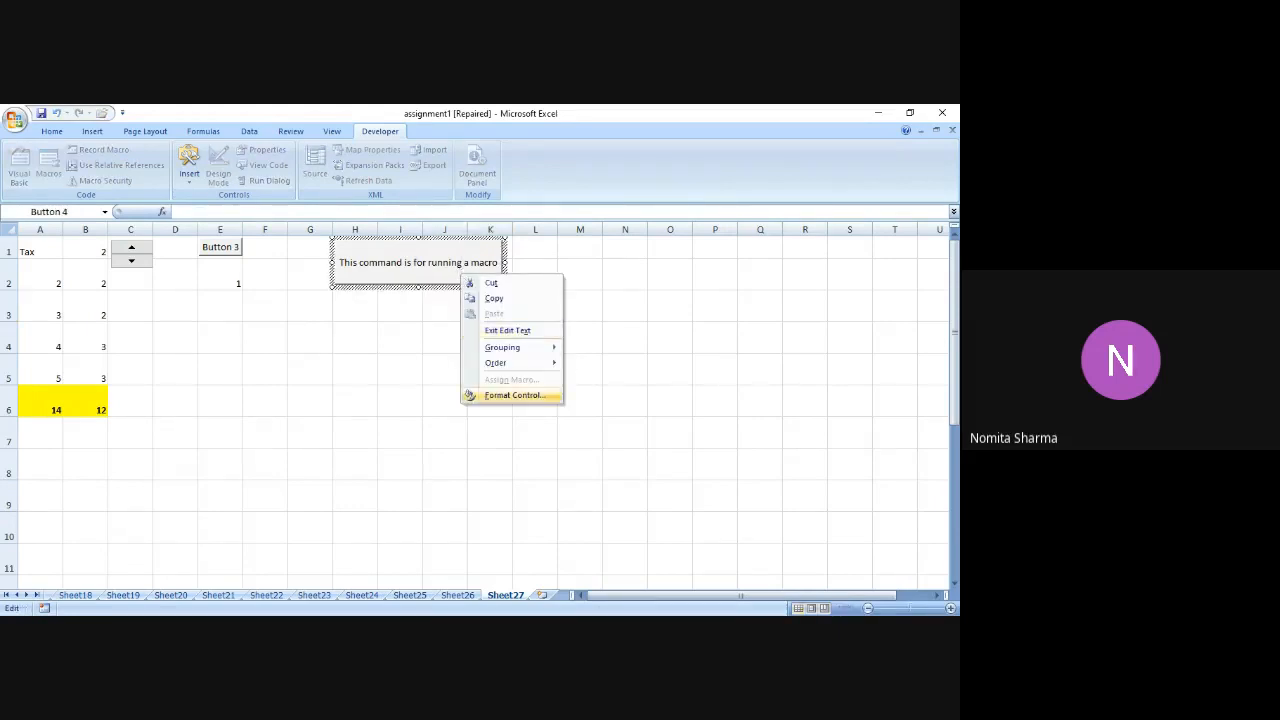
click(512, 395)
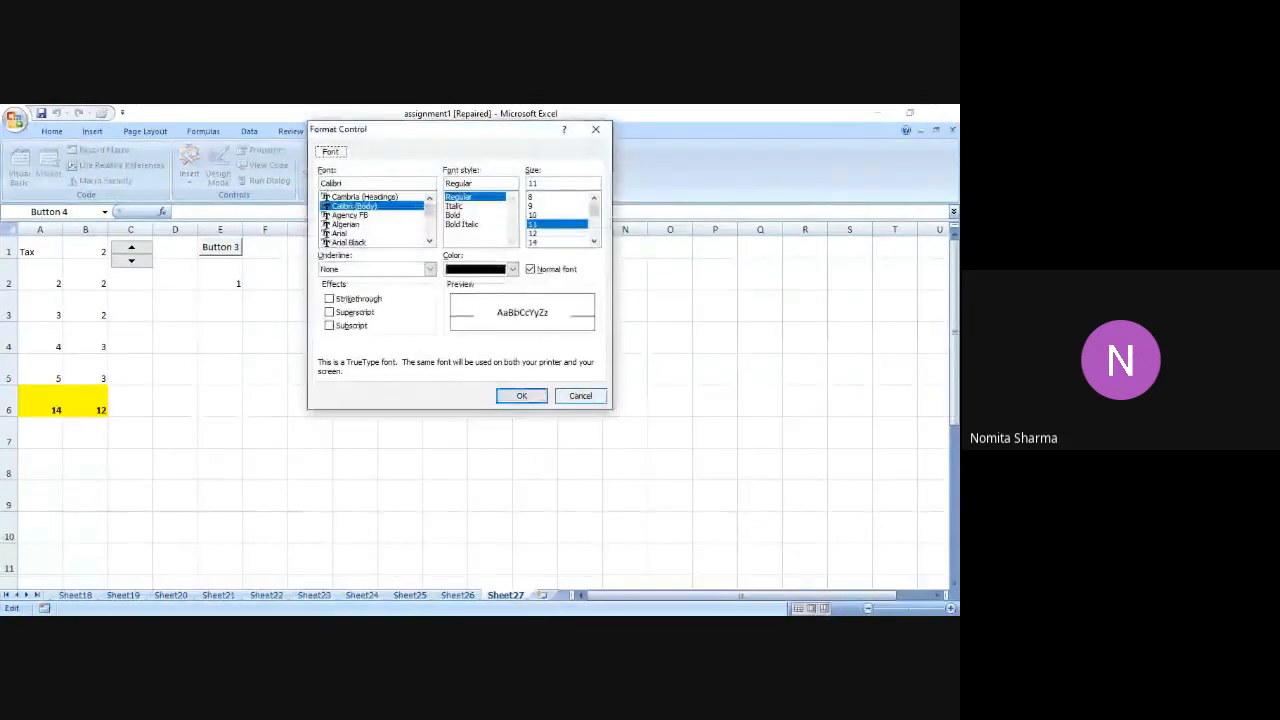
click(515, 395)
double_click(419, 262)
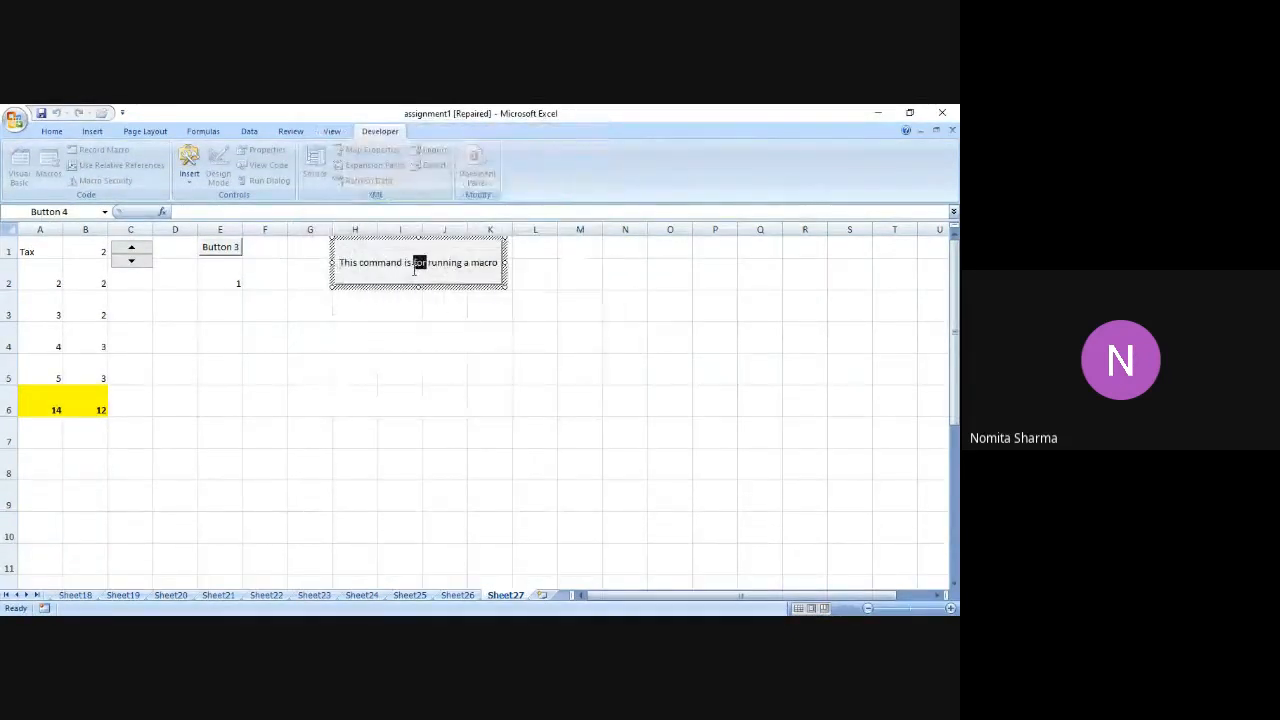
click(411, 287)
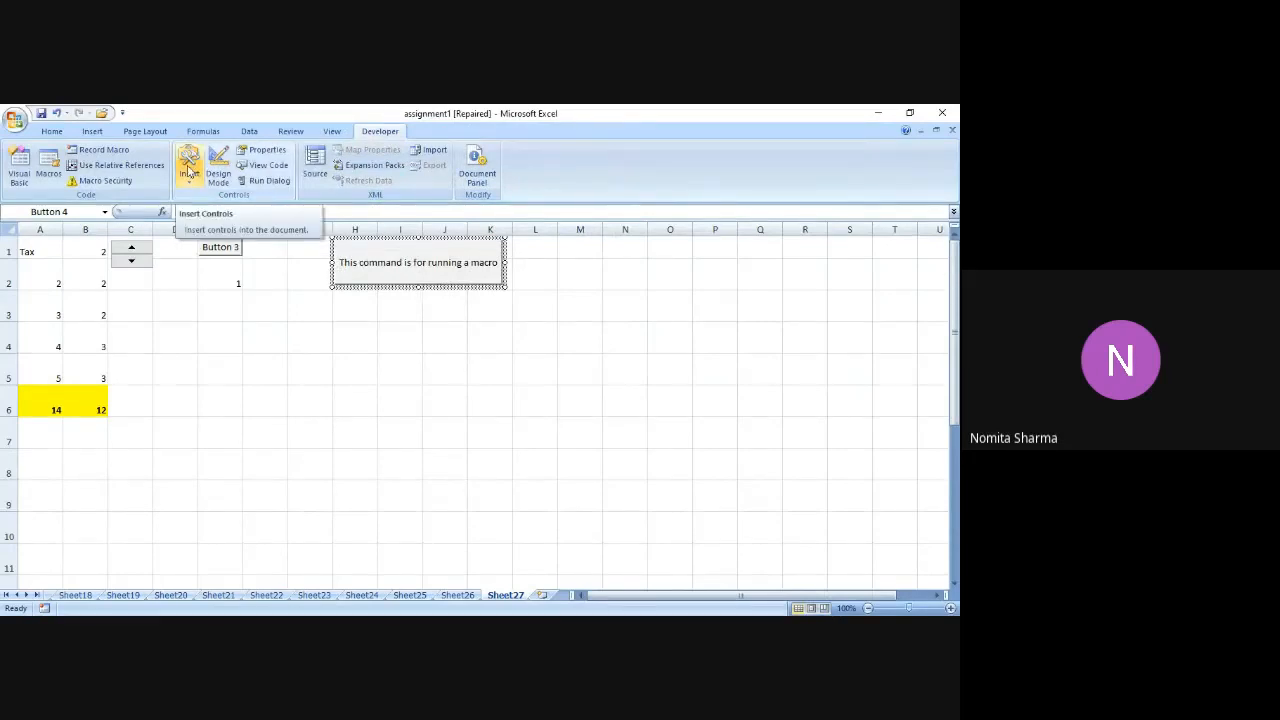
right_click(364, 259)
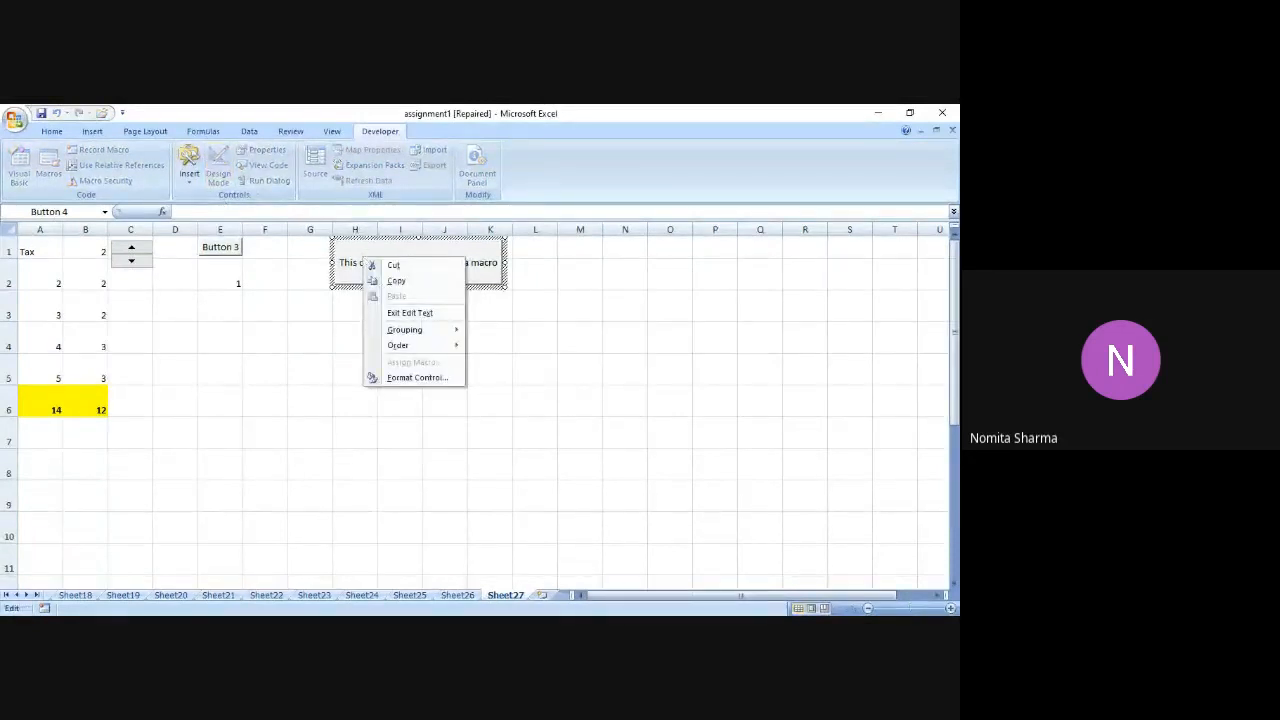
click(410, 378)
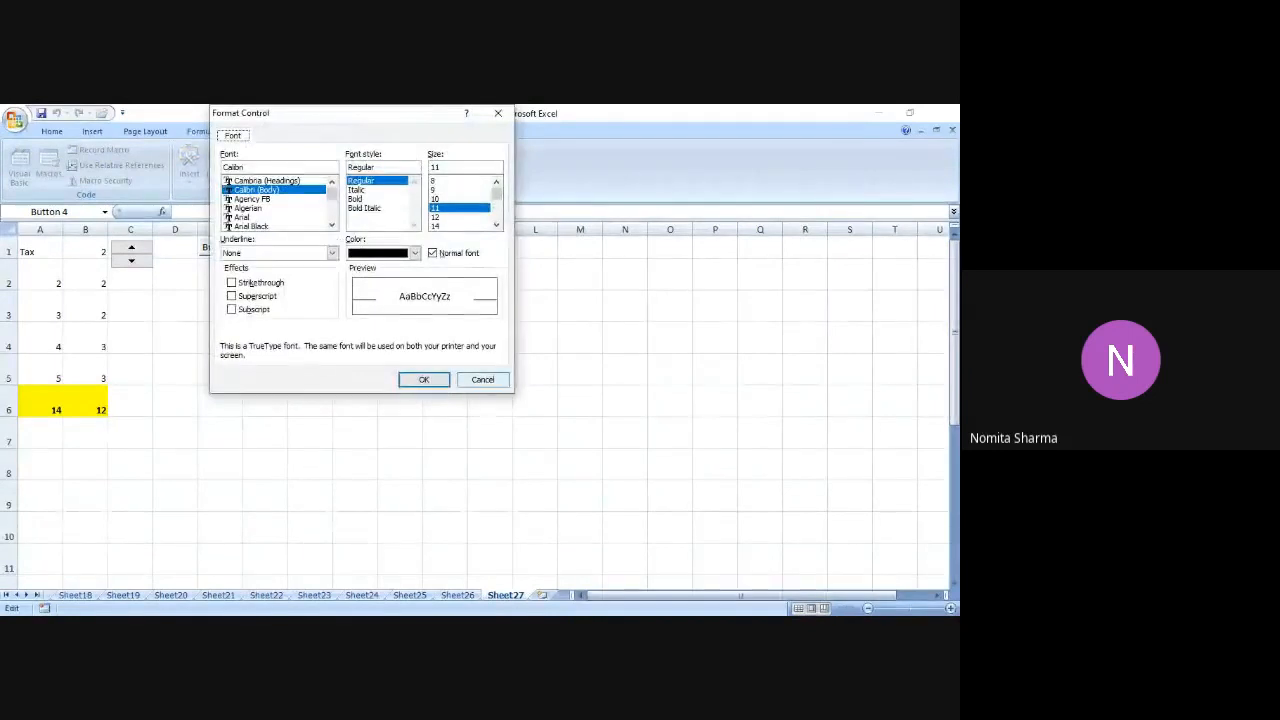
click(483, 380)
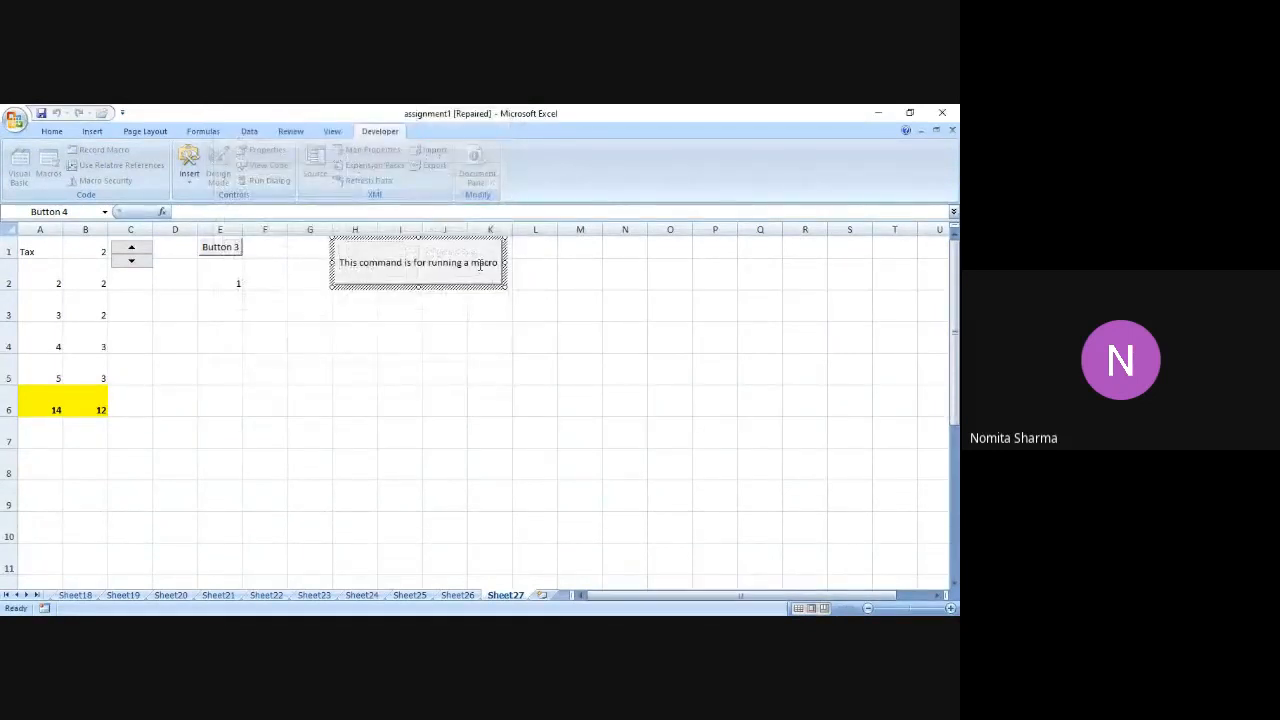
Step: Clear the large button's caption and relabel it "runnmascro"
key(Delete)
key(Delete)
key(Delete)
key(Delete)
key(Delete)
key(Delete)
key(Delete)
key(Delete)
key(Delete)
key(Delete)
key(Delete)
key(Delete)
key(Delete)
key(Delete)
key(Delete)
key(Delete)
key(Delete)
key(Delete)
key(Delete)
key(Delete)
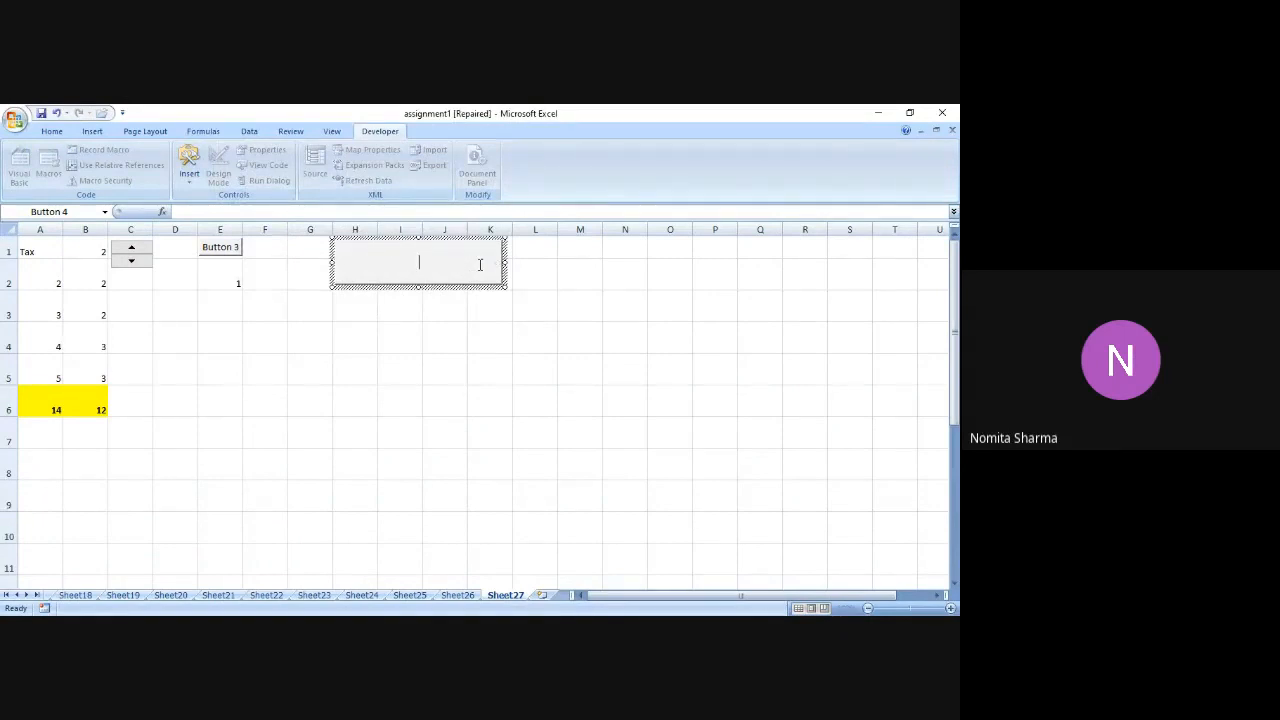
text(runnmascro)
click(476, 346)
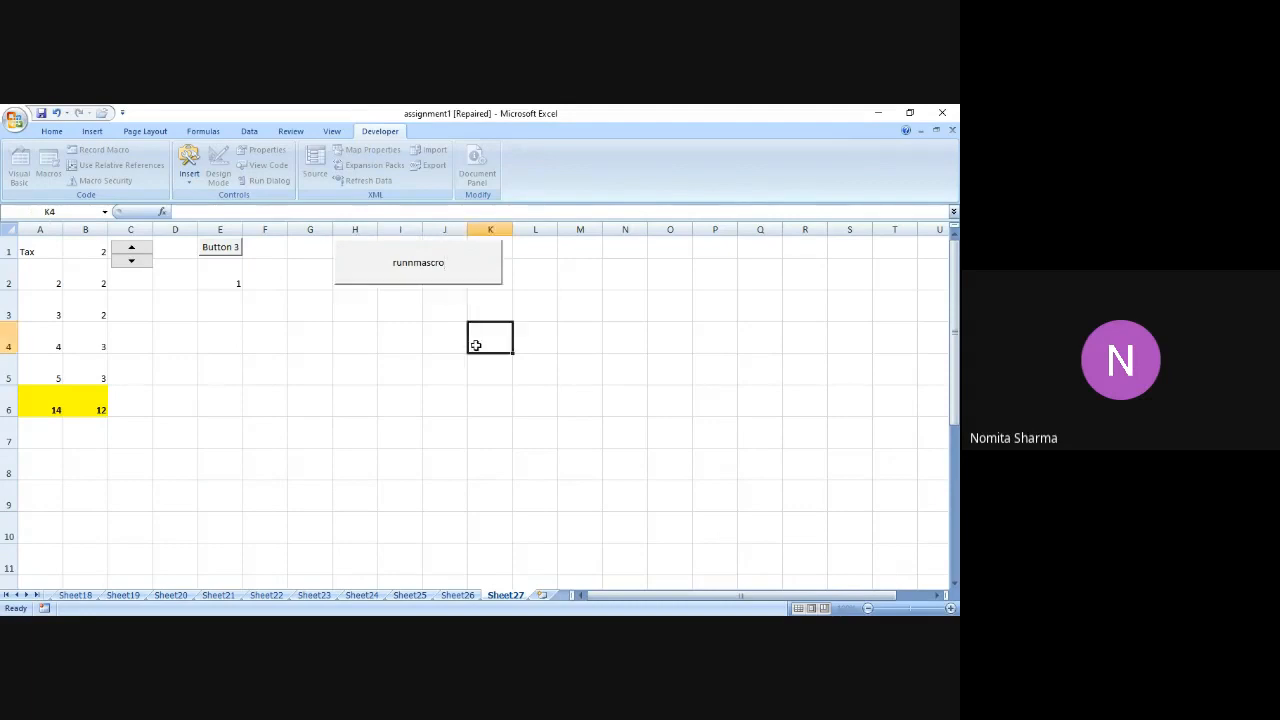
double_click(427, 275)
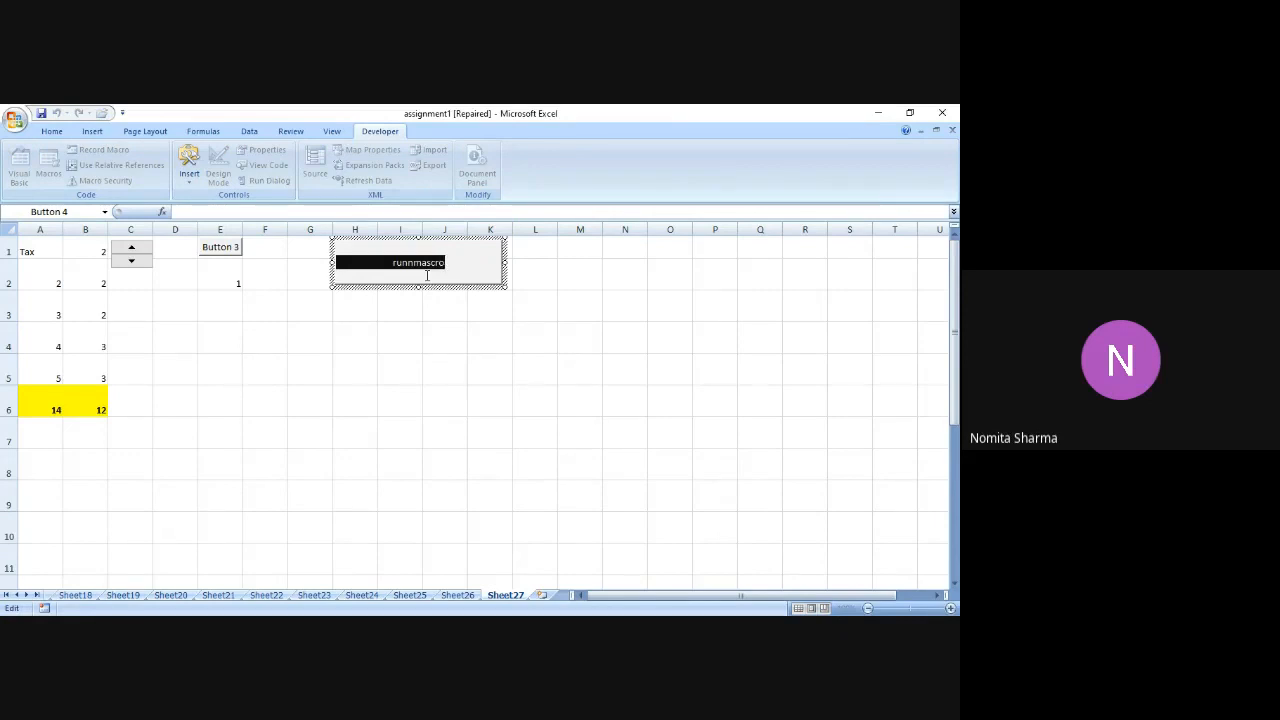
Step: Place a third form-control button of default size at cell M1
click(566, 254)
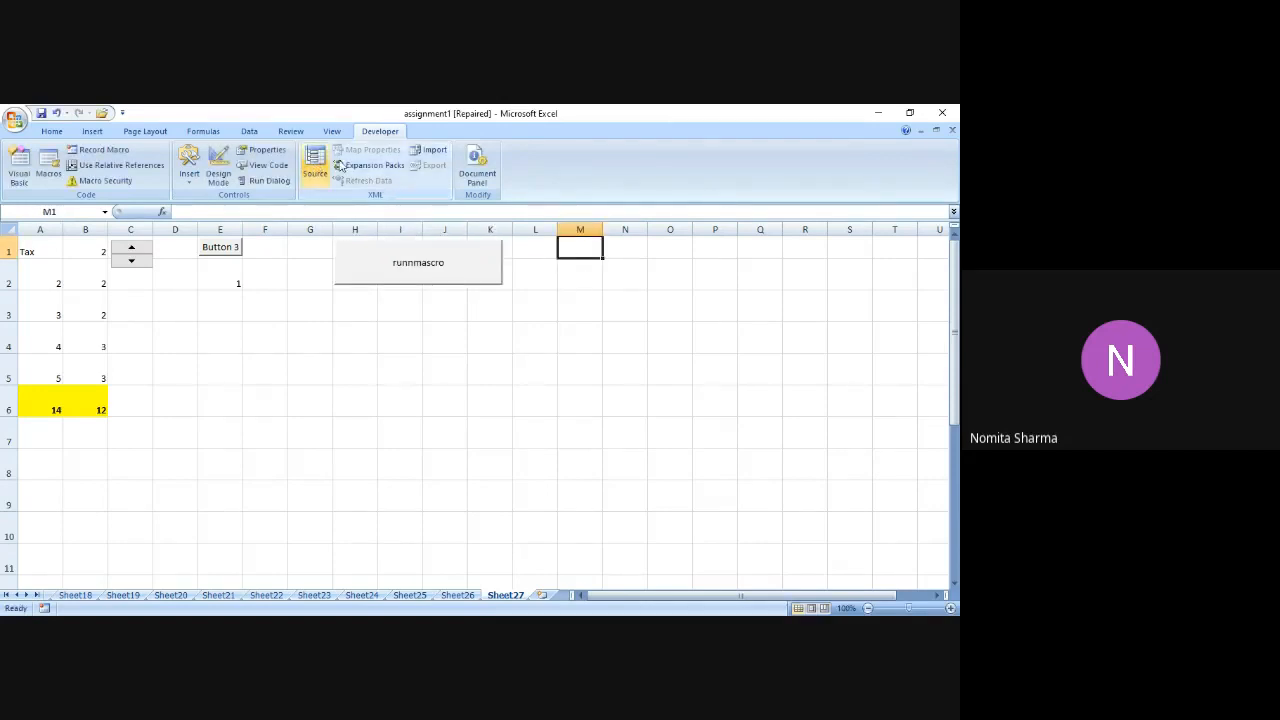
click(189, 163)
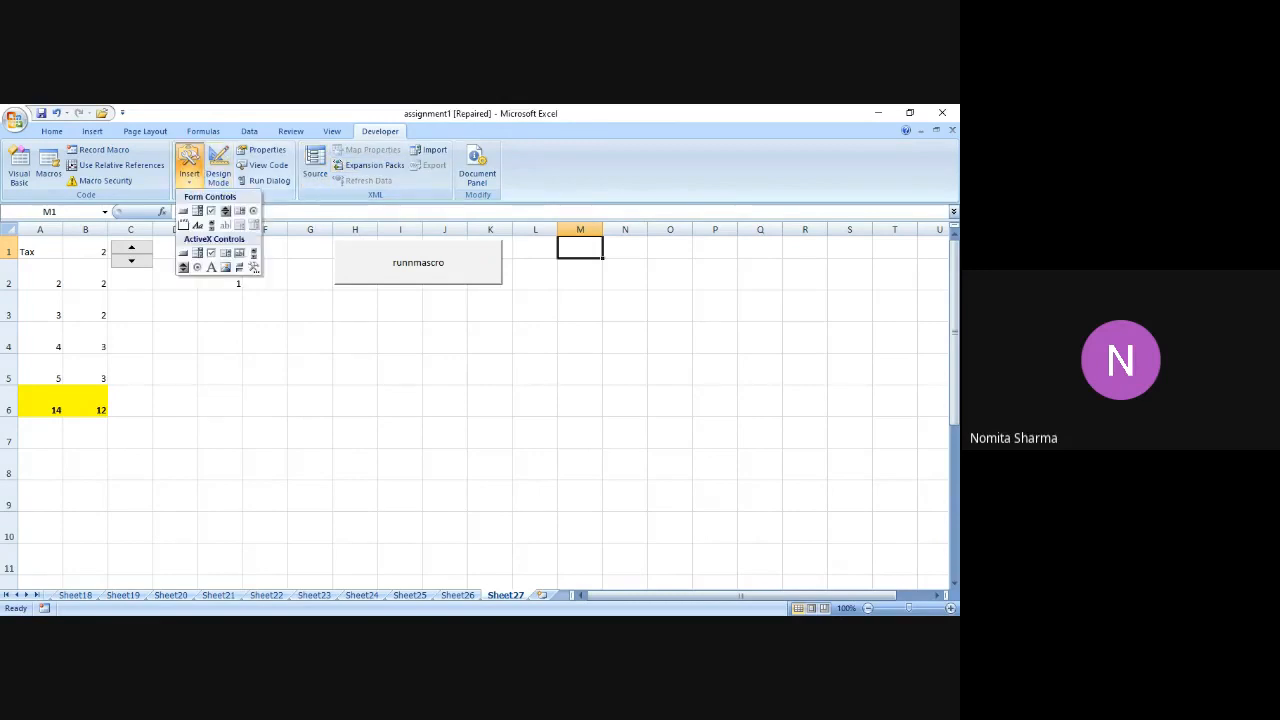
click(183, 210)
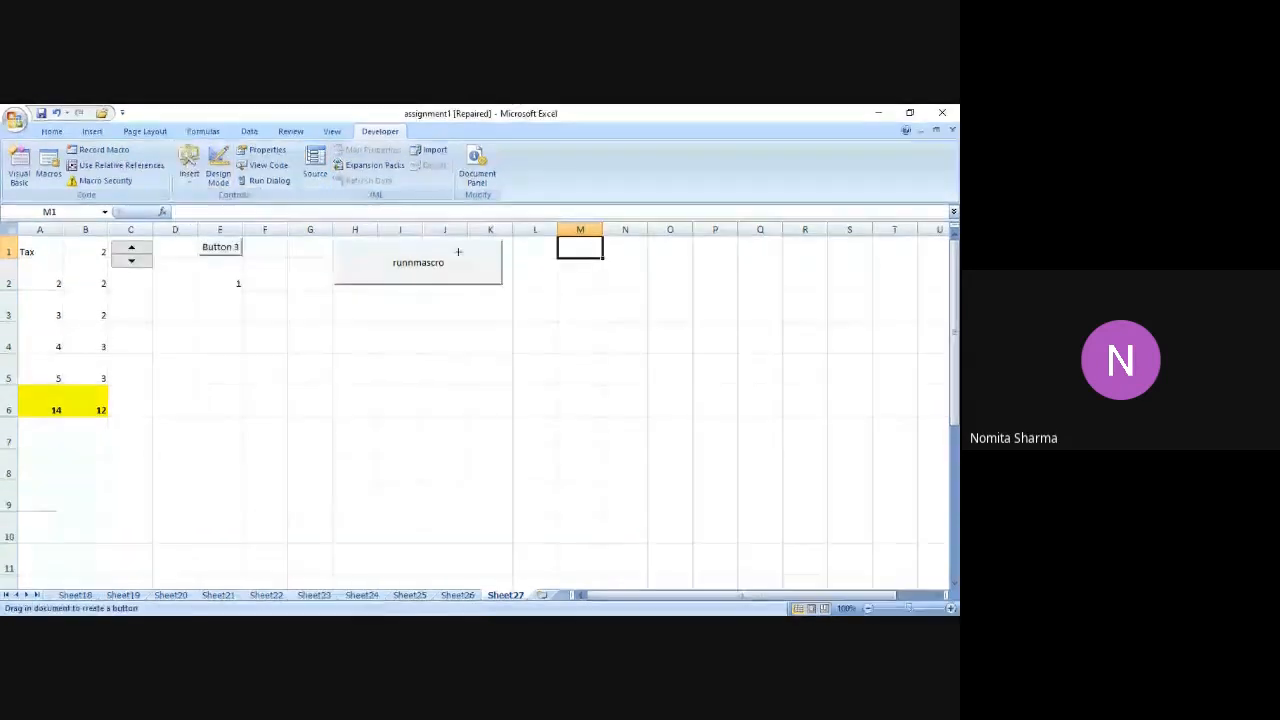
click(569, 247)
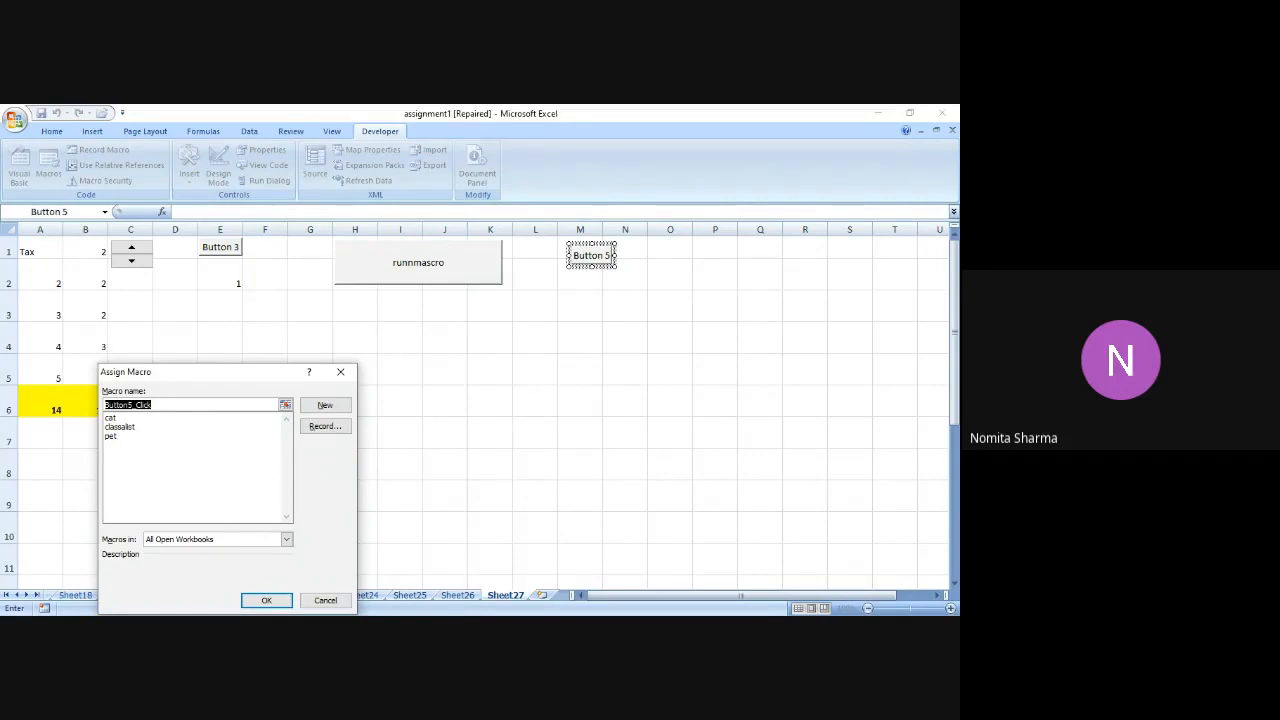
Step: Set the macro name for the button at cell M1 to run_pet_macro and deselect the button
click(111, 436)
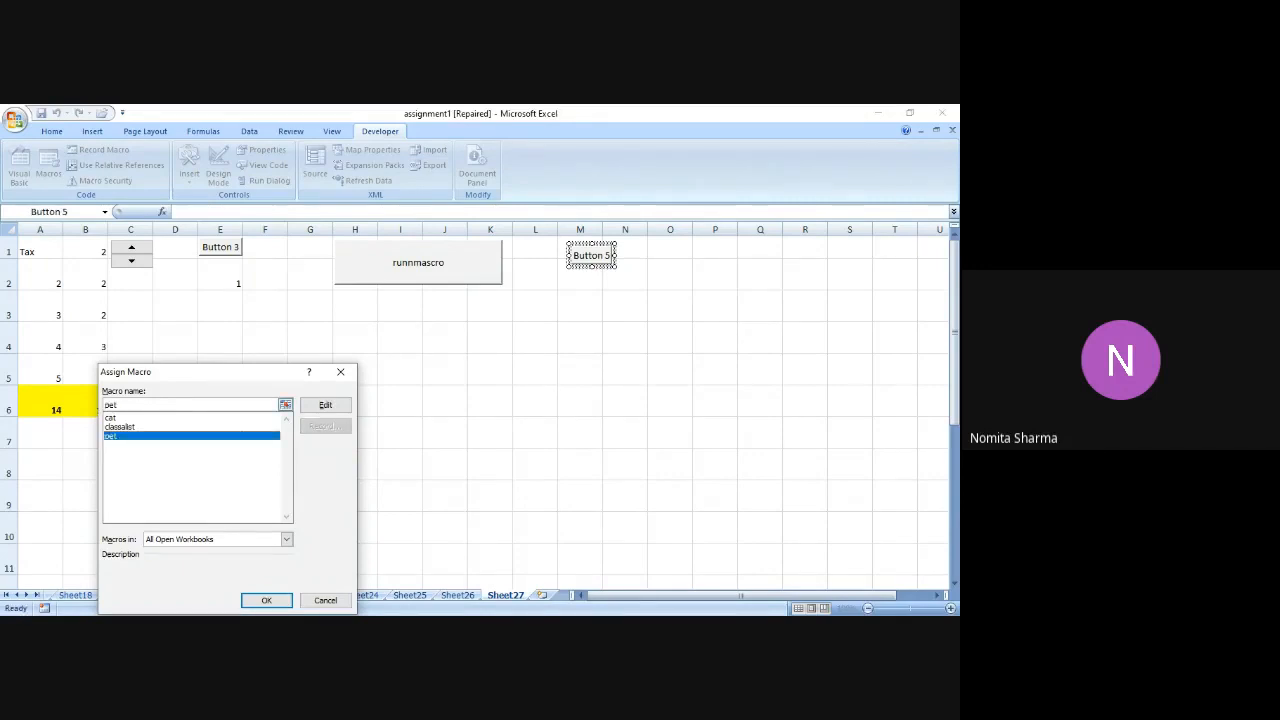
click(140, 405)
click(140, 405)
key(BackSpace)
key(BackSpace)
key(BackSpace)
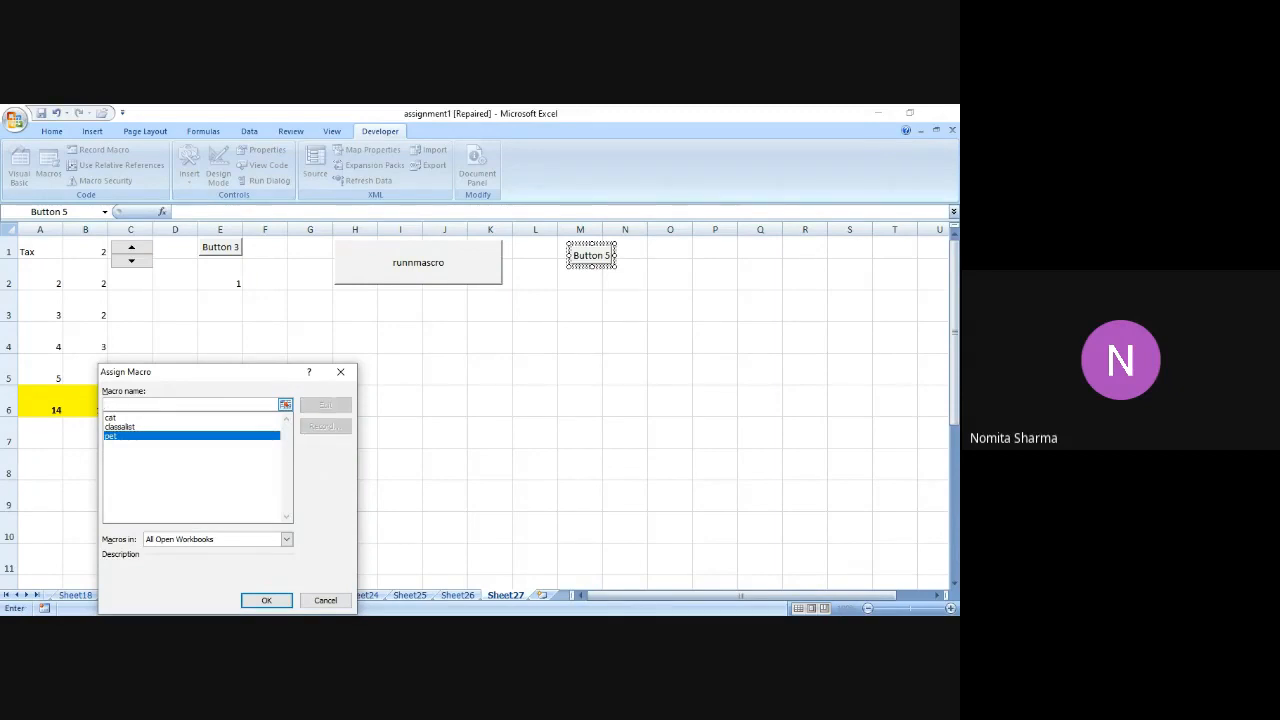
text(run)
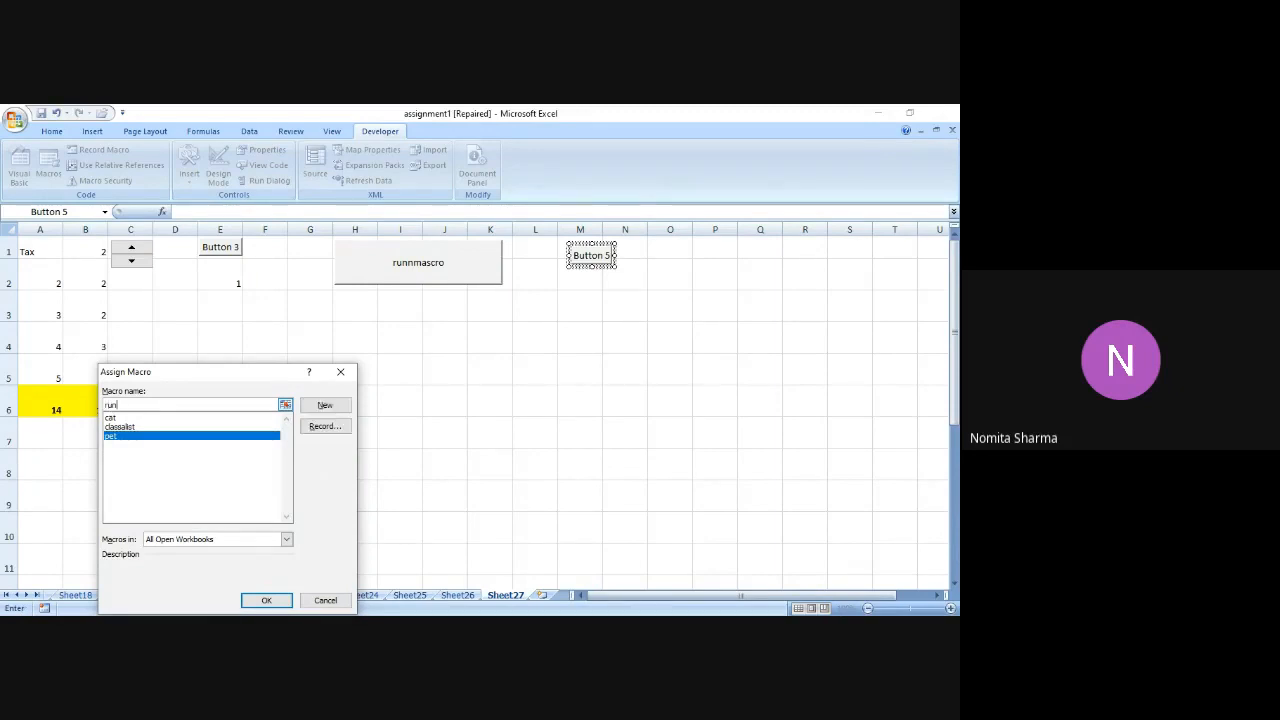
text(_pet_macro)
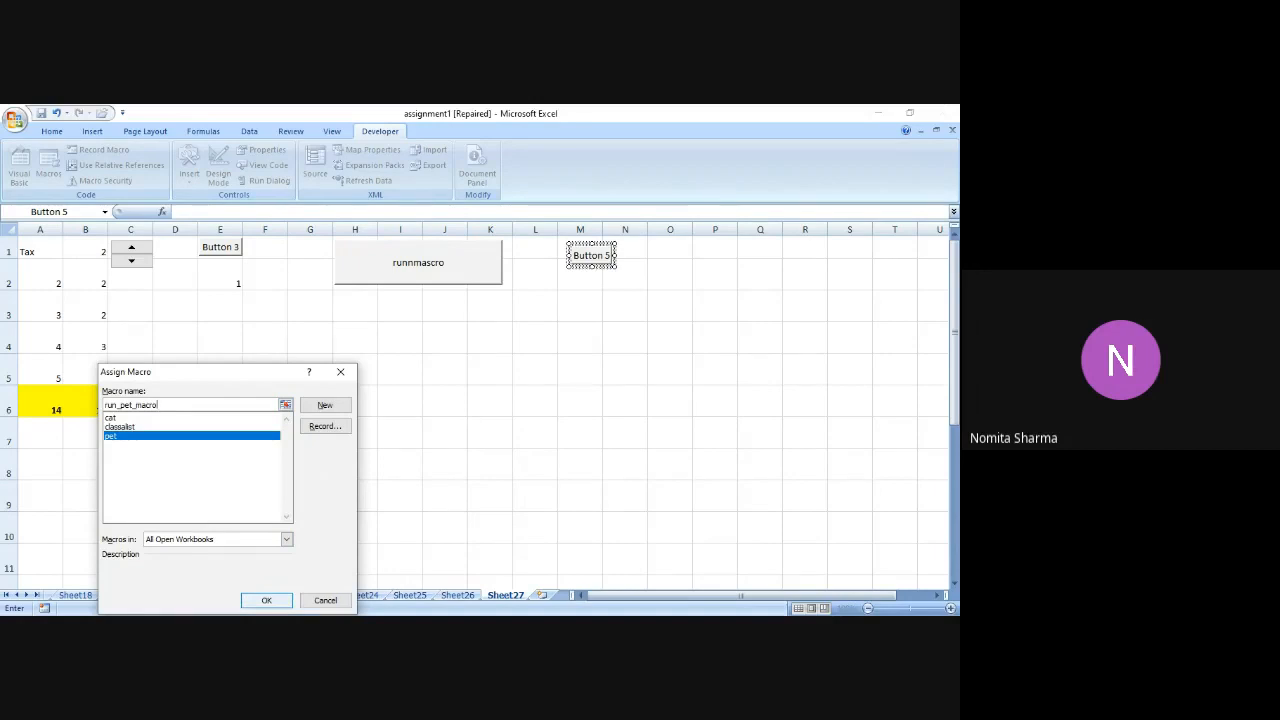
click(266, 600)
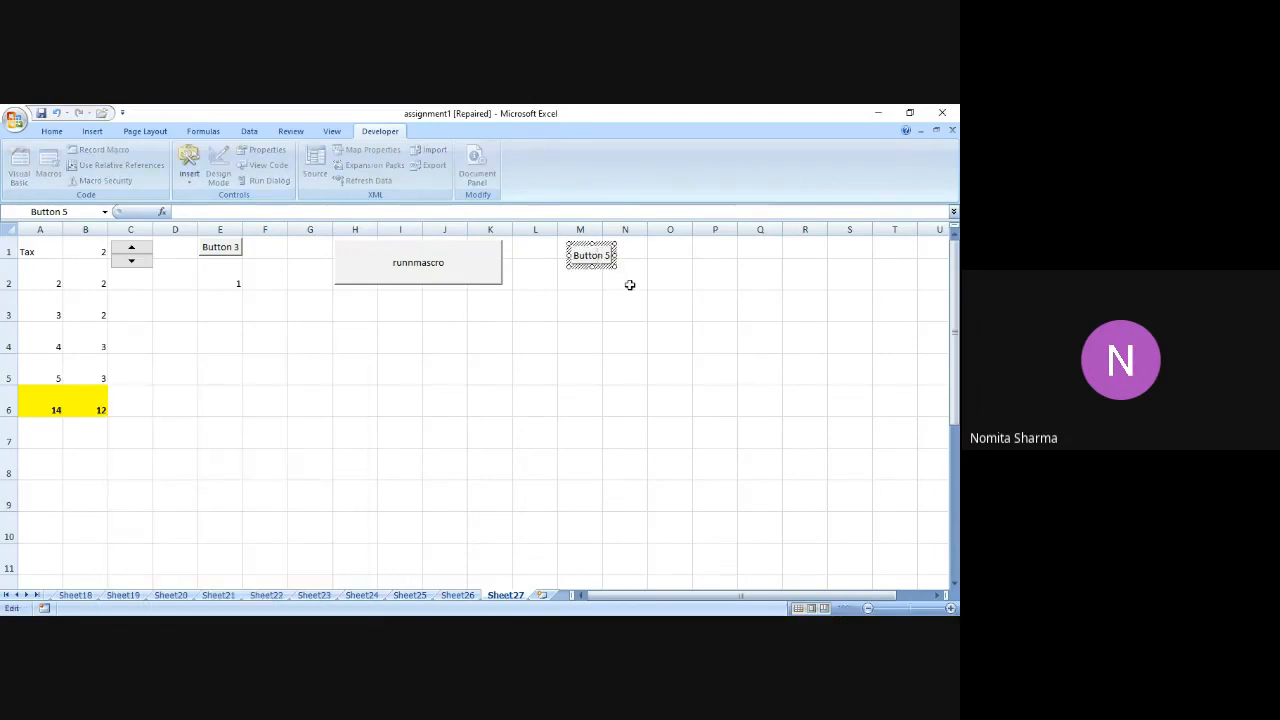
click(630, 283)
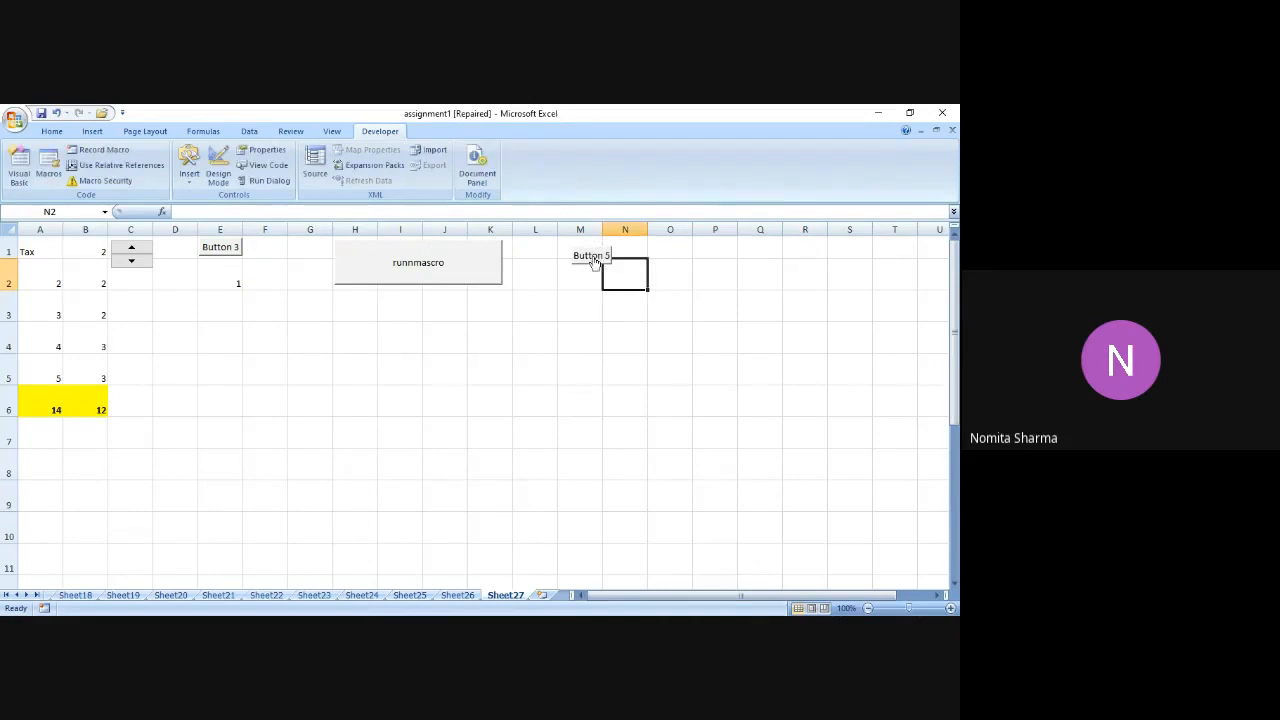